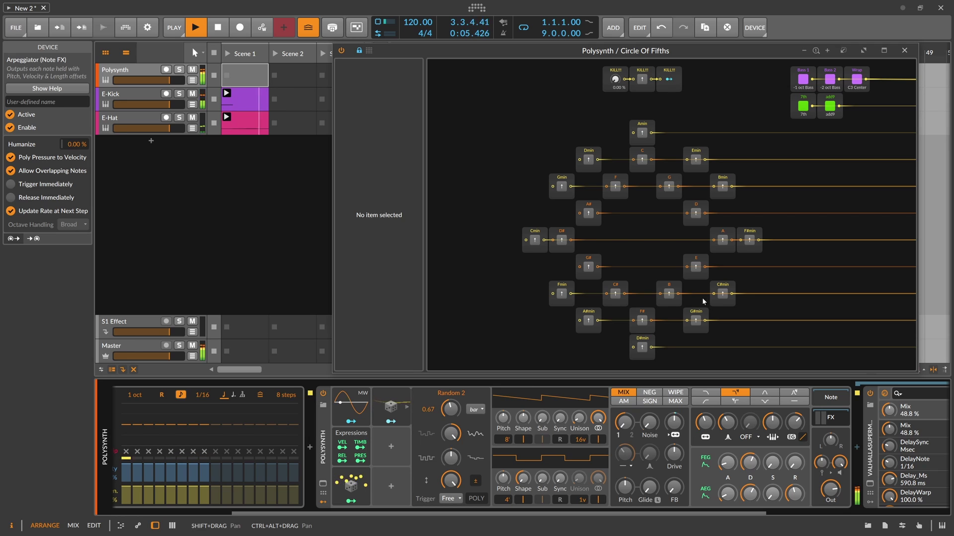
Step: Trigger the B chord and select the Polysynth track to show its settings and device chain
mouse_move(793, 422)
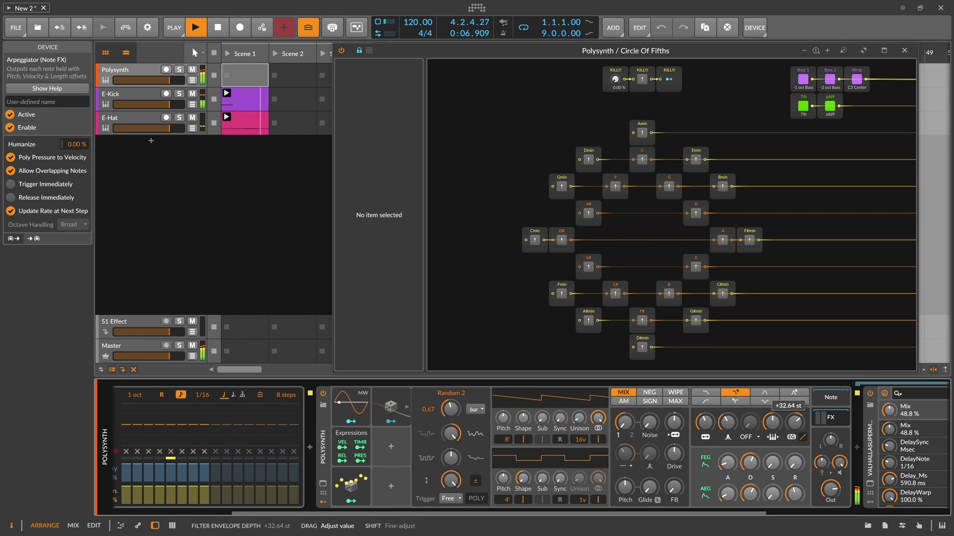
left_click(668, 294)
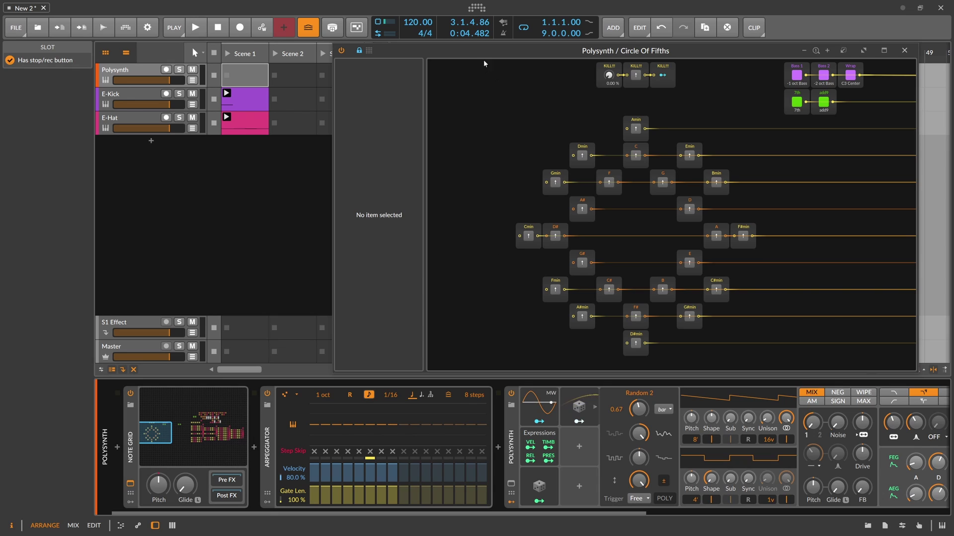
left_click_drag(484, 57, 486, 58)
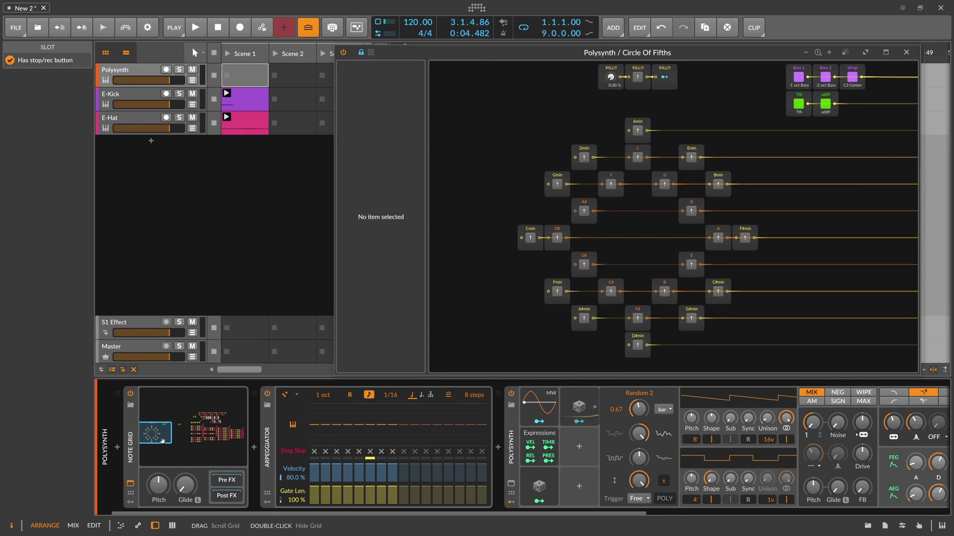
left_click(122, 76)
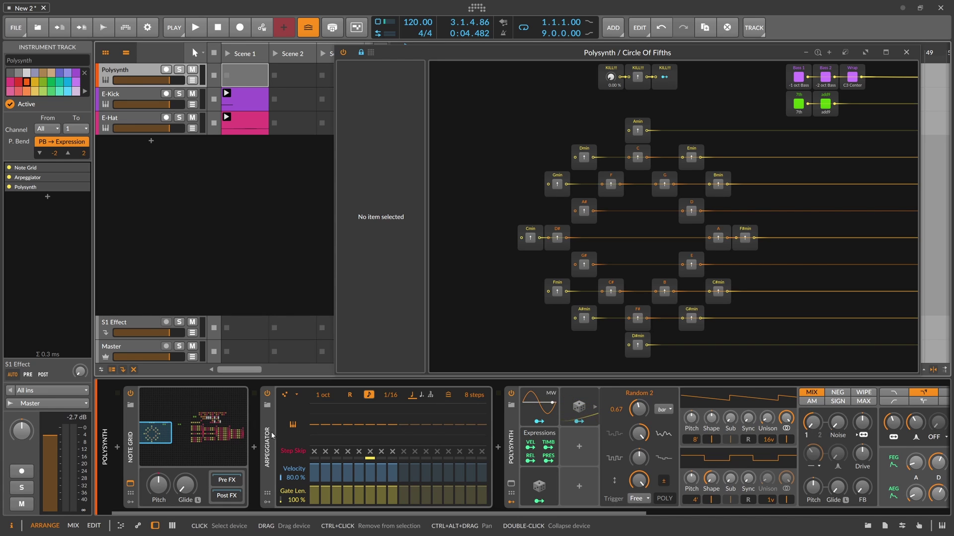
mouse_move(467, 512)
left_mouse_down()
mouse_move(784, 513)
mouse_move(473, 514)
left_mouse_up()
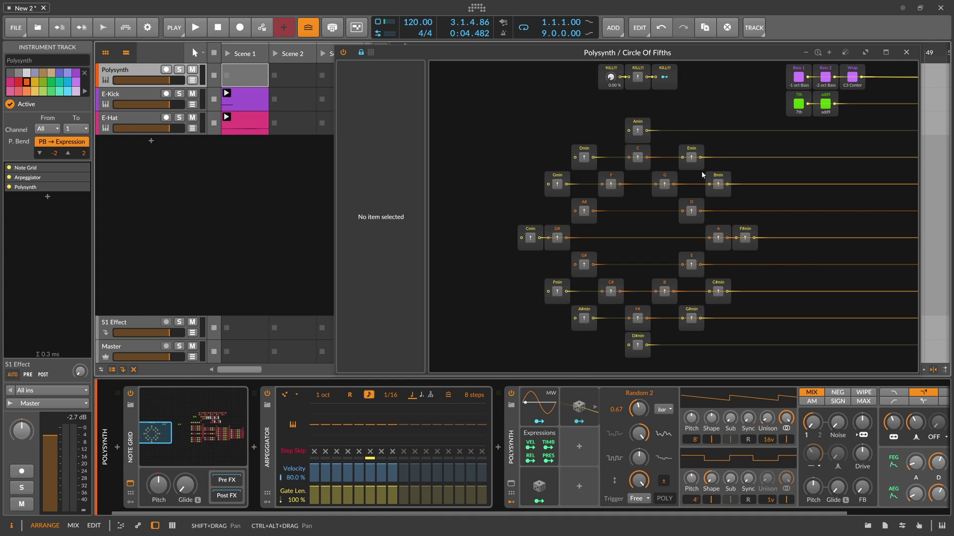
Step: Audition the Amin and Emin chords in the circle of fifths, silencing each one with the KILL!! trigger
left_click(637, 132)
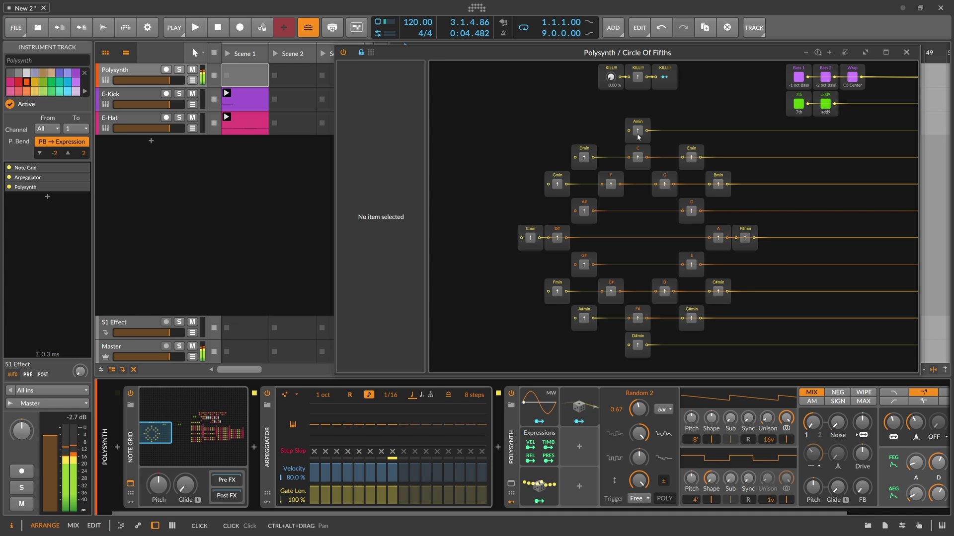
left_click(637, 77)
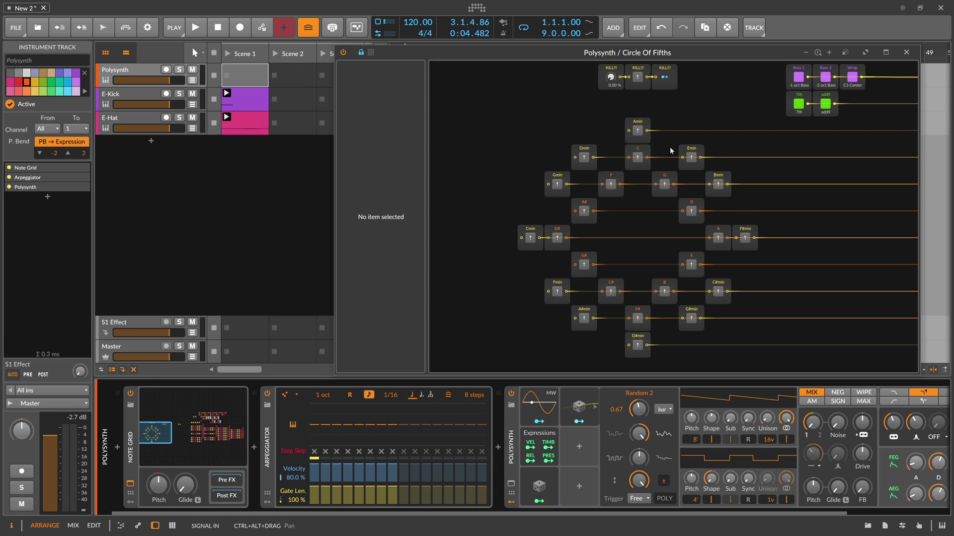
left_click(693, 158)
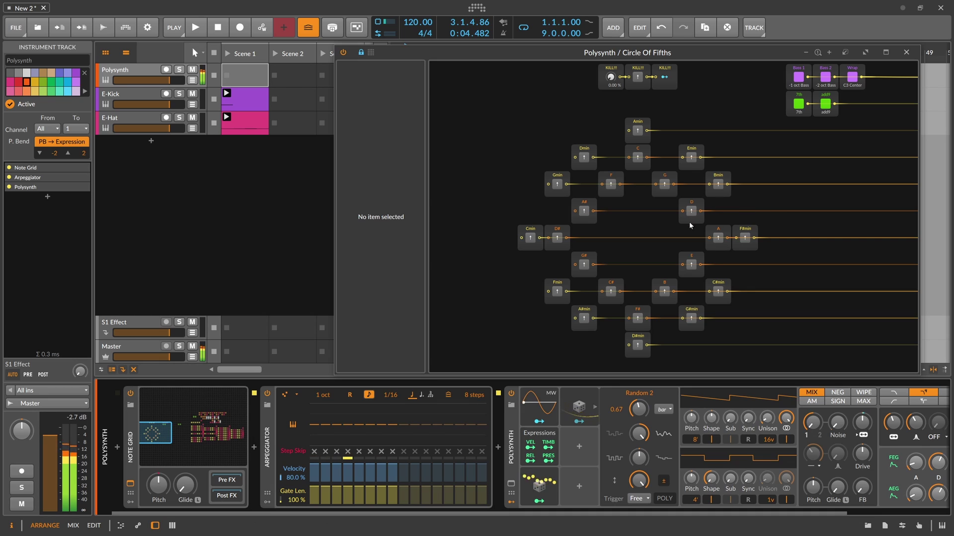
left_click(639, 78)
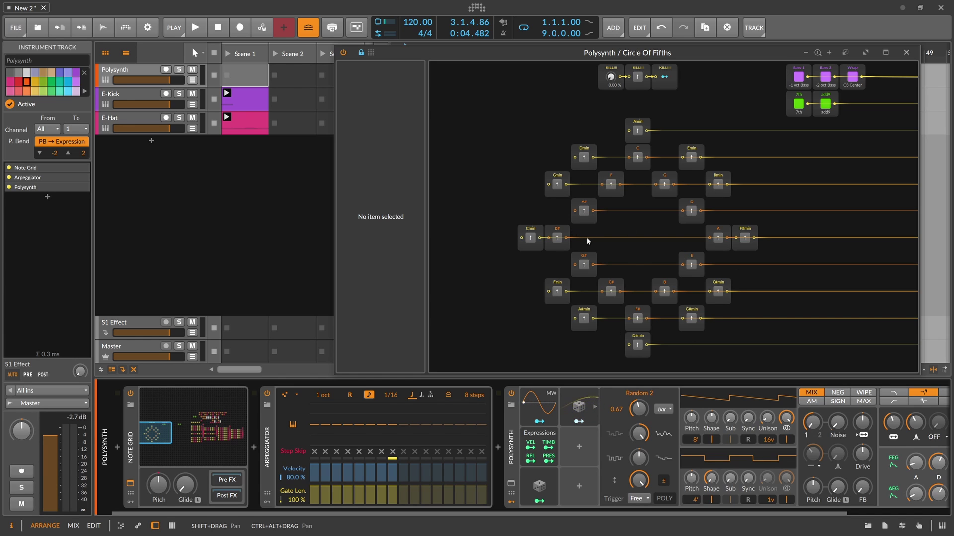
Step: Switch off the 7th, add9, Bass 1 and Bass 2 options and silence the sounding chord
left_click(799, 105)
left_click(824, 104)
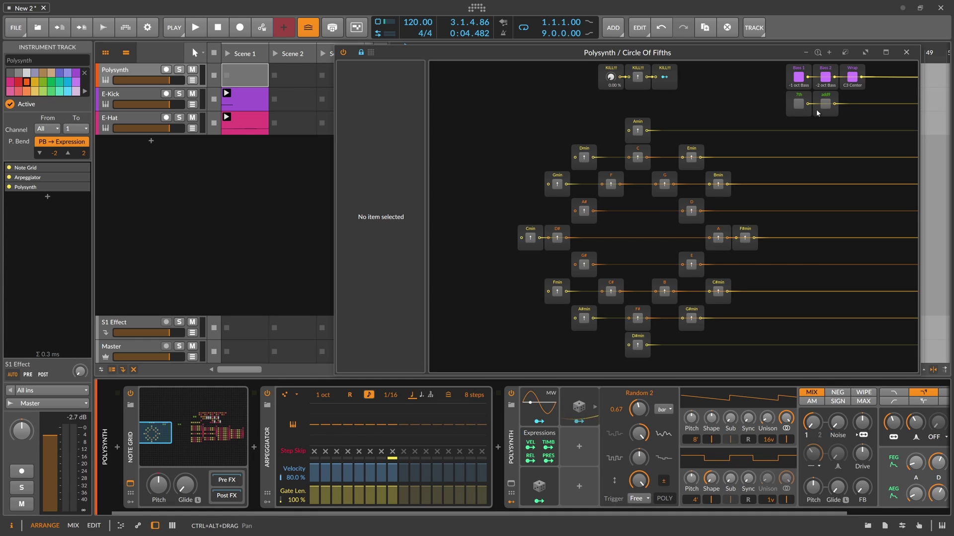
left_click(798, 77)
left_click(825, 78)
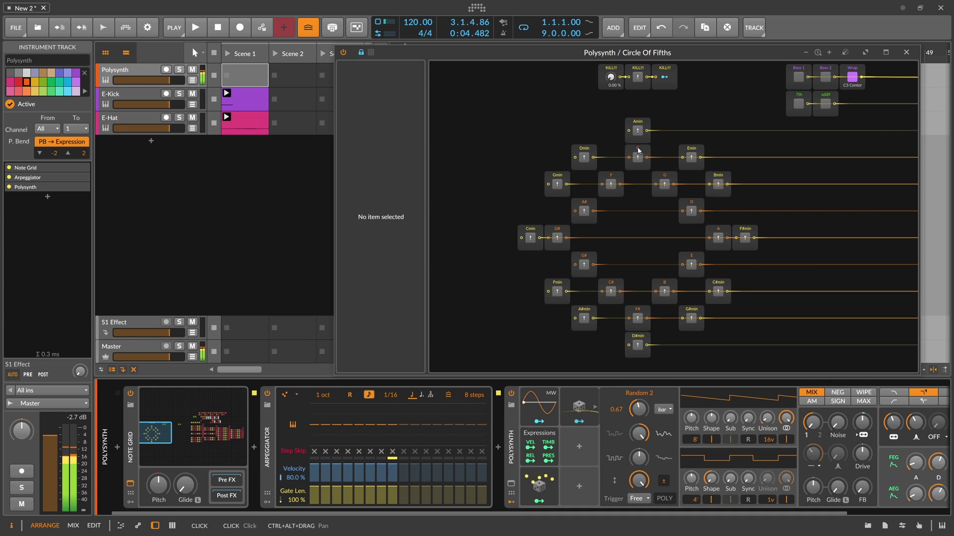
left_click(638, 77)
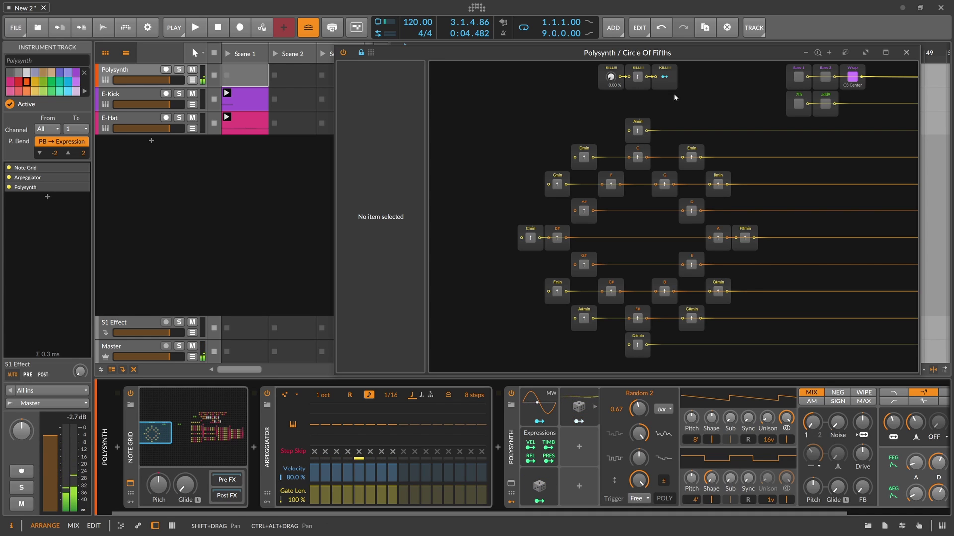
Step: Switch on Bass 1 and Bass 2 and bypass the Arpeggiator, auditioning the Amin and C chords
left_click(798, 78)
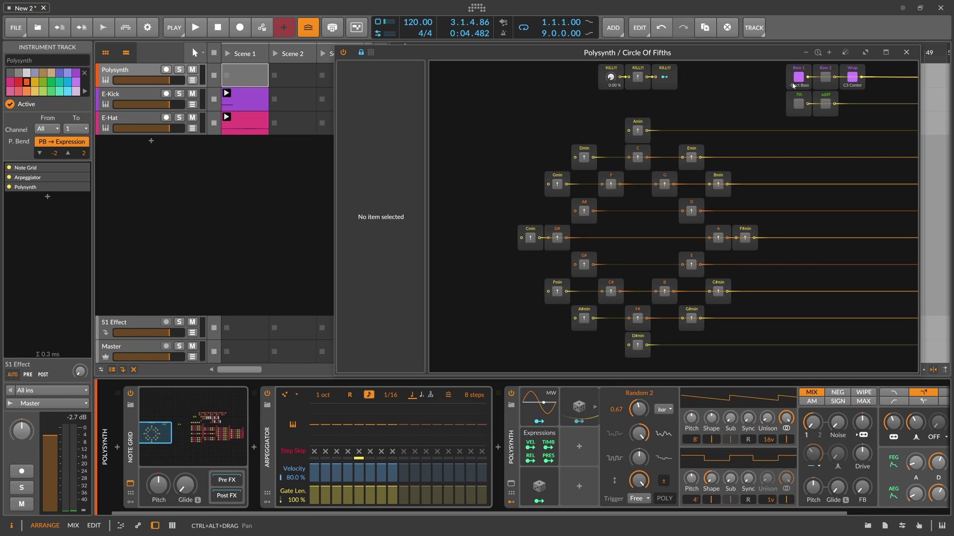
left_click(638, 130)
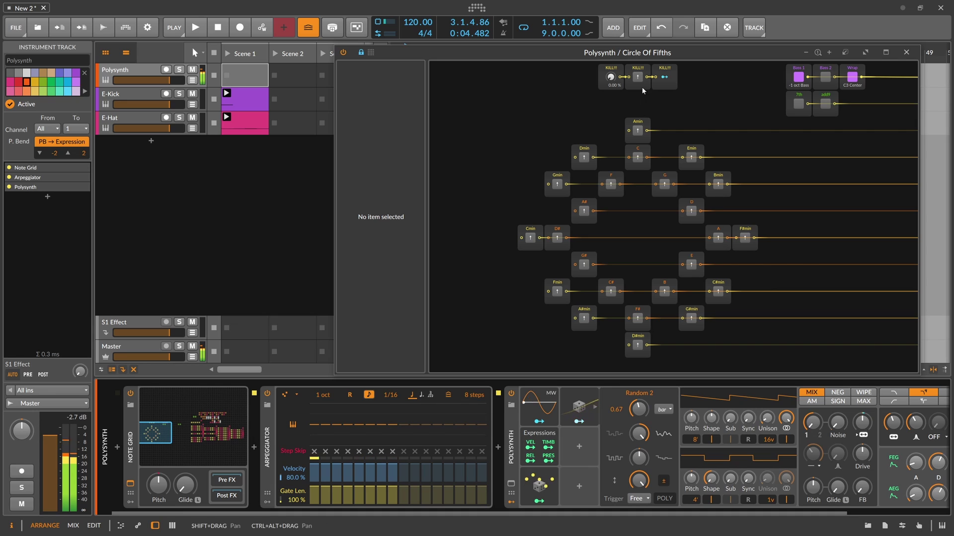
left_click(268, 395)
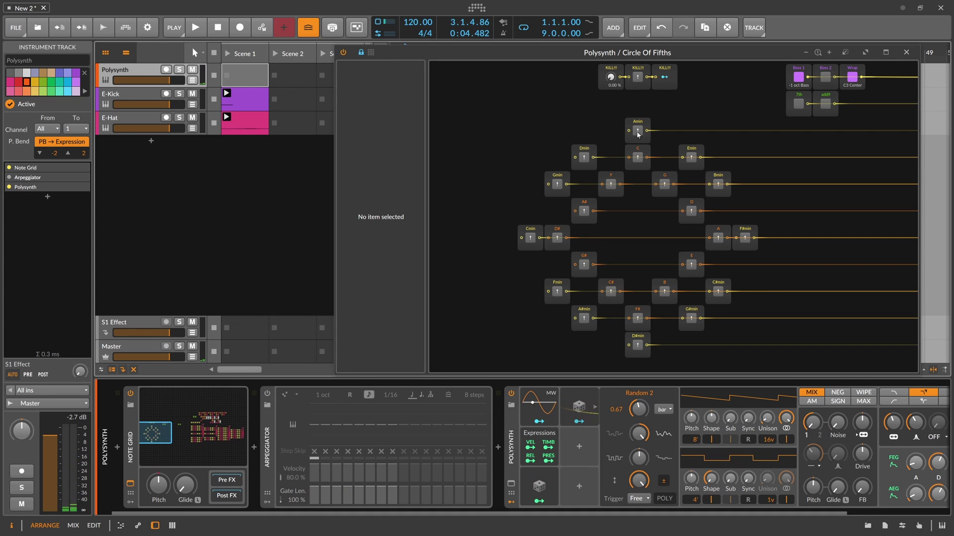
left_click(636, 157)
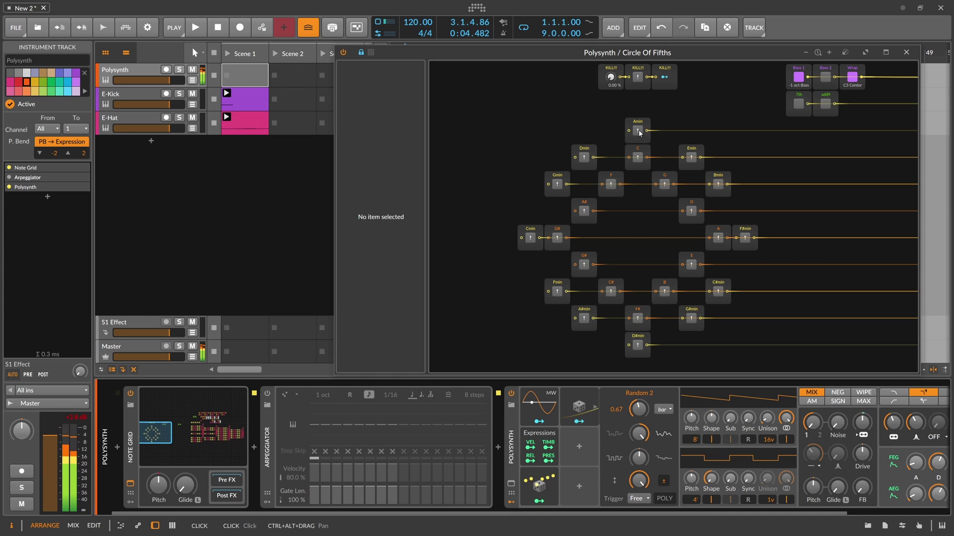
left_click(826, 79)
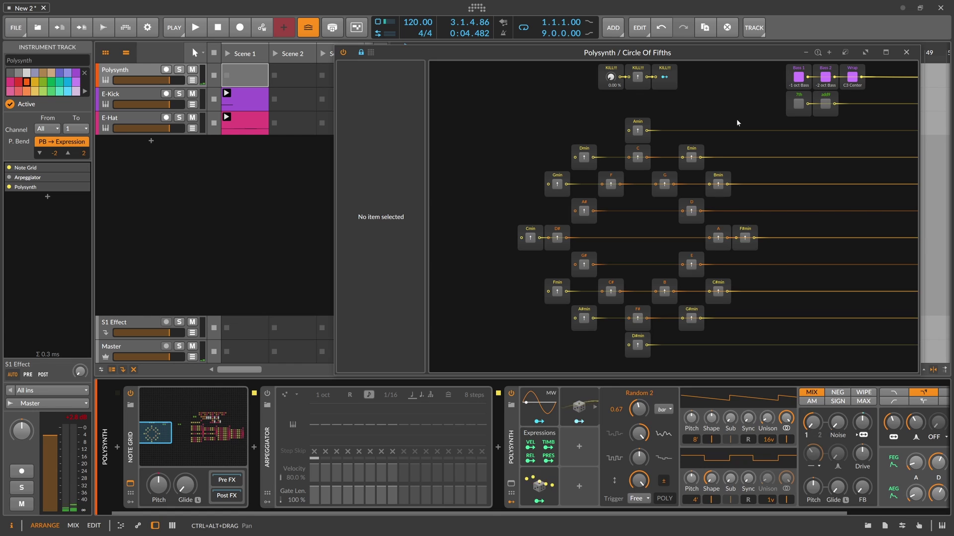
left_click(641, 131)
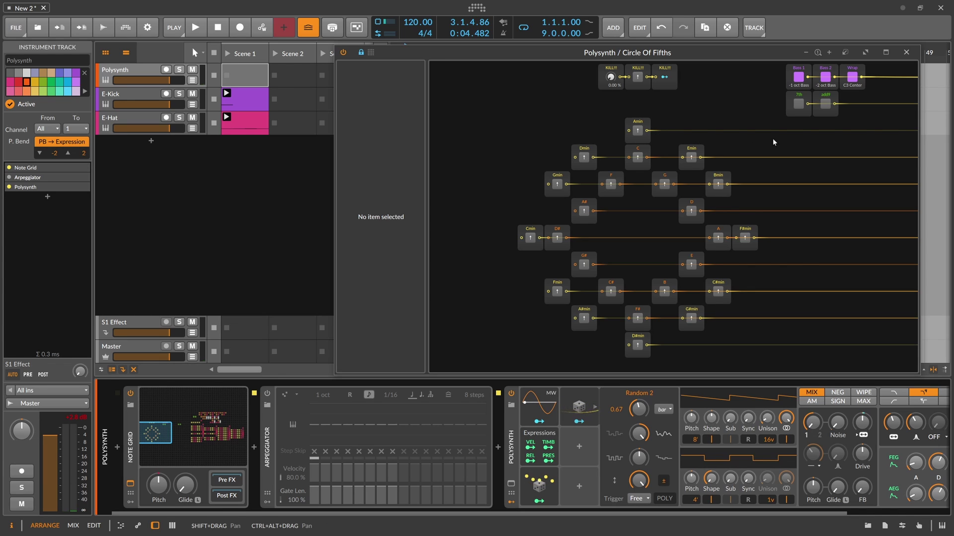
Step: Switch on the 7th option and audition the C, G and E chords with it
left_click(798, 104)
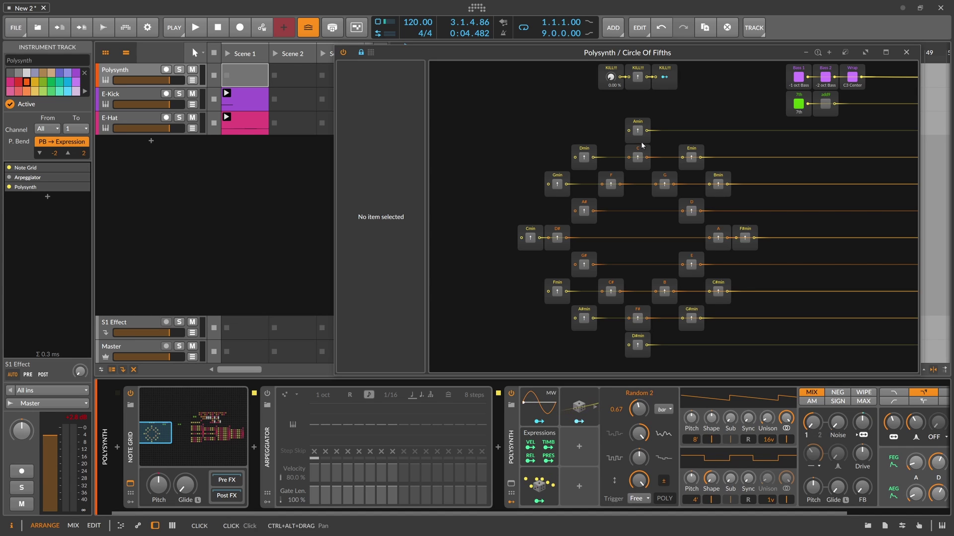
left_click(639, 158)
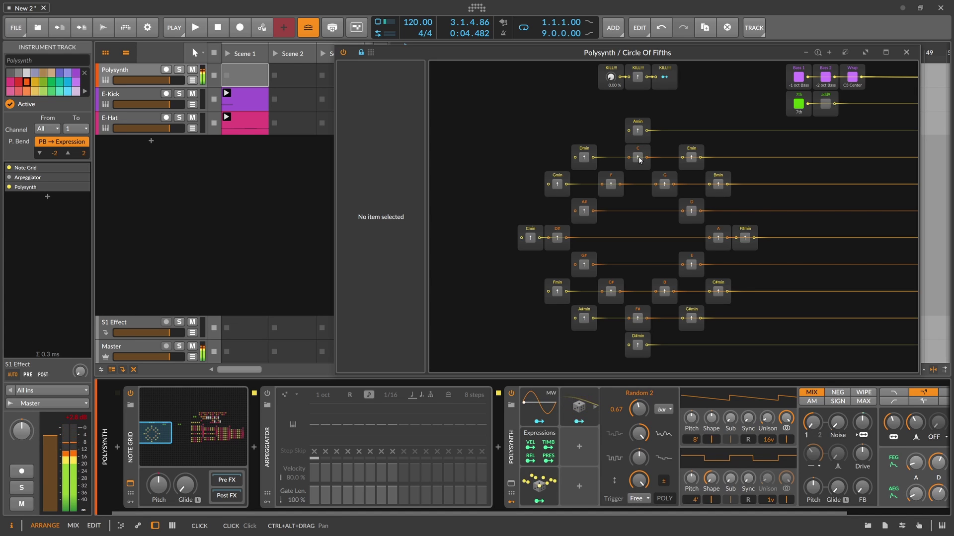
left_click(665, 185)
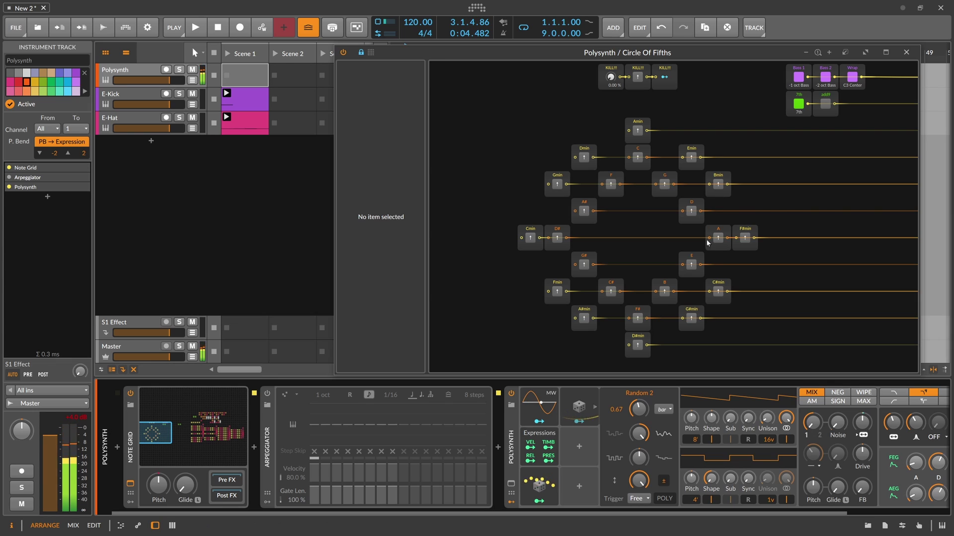
left_click(691, 264)
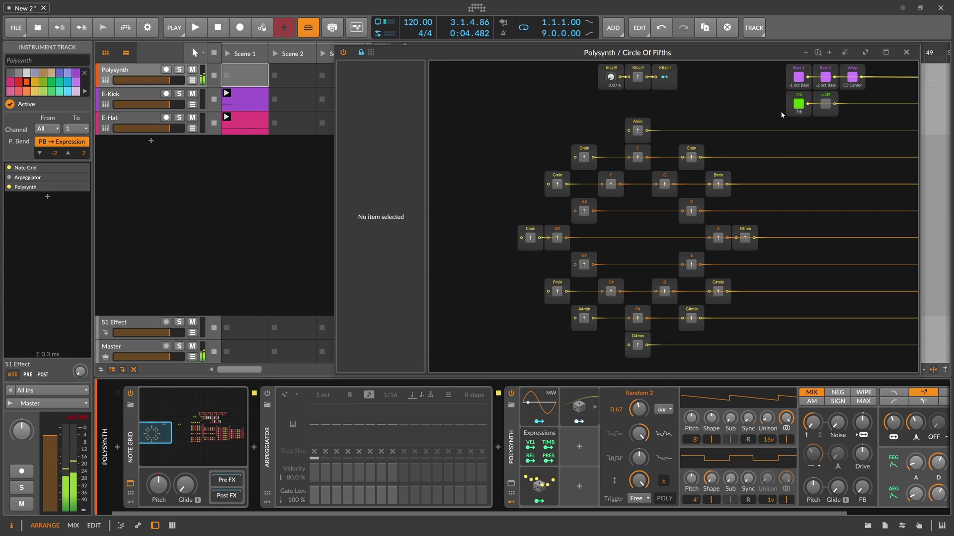
Step: Switch on the add9 option and audition the G, E and F# chords with it
left_click(825, 104)
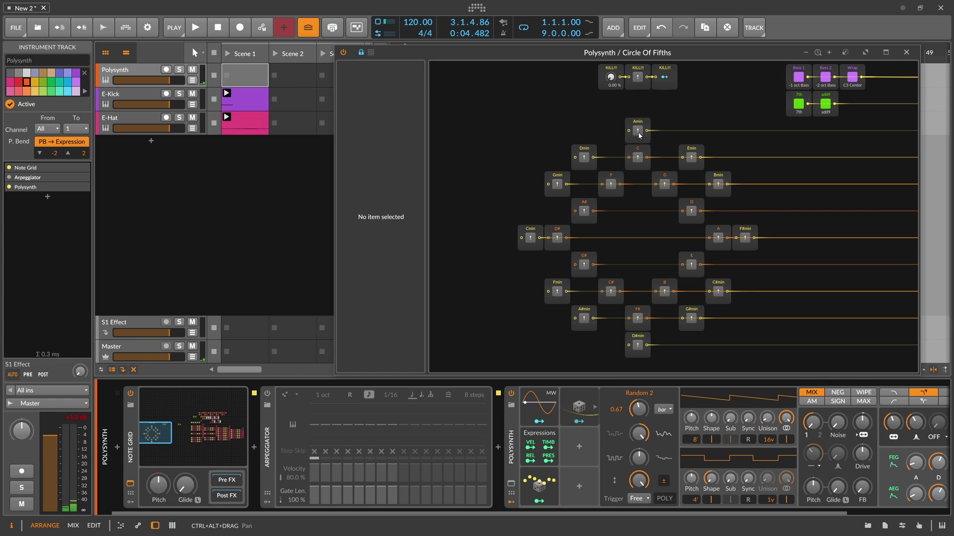
left_click(664, 184)
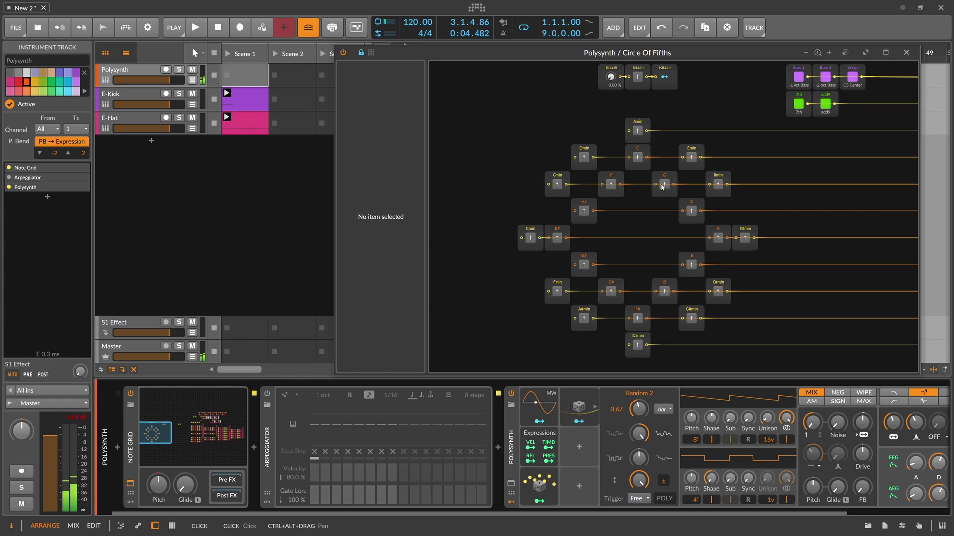
left_click(691, 265)
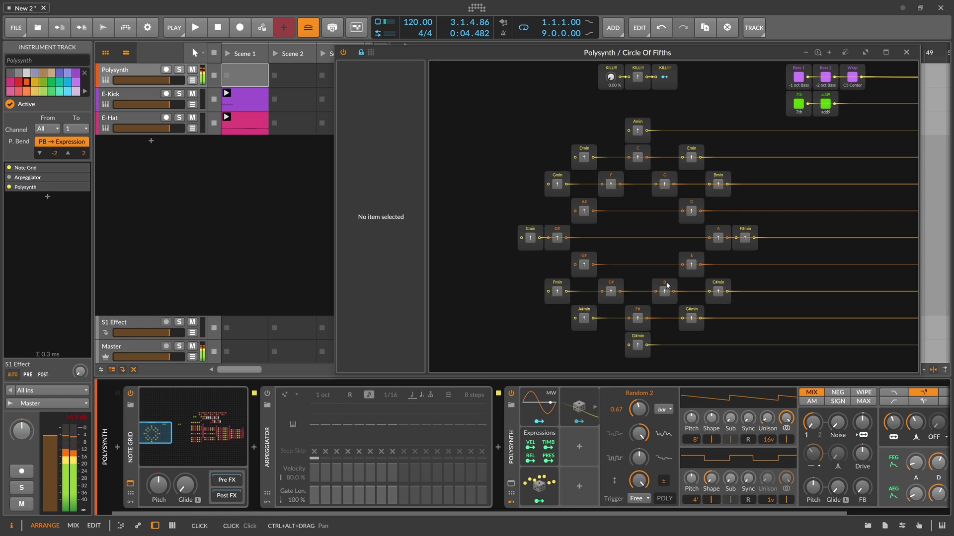
left_click(636, 318)
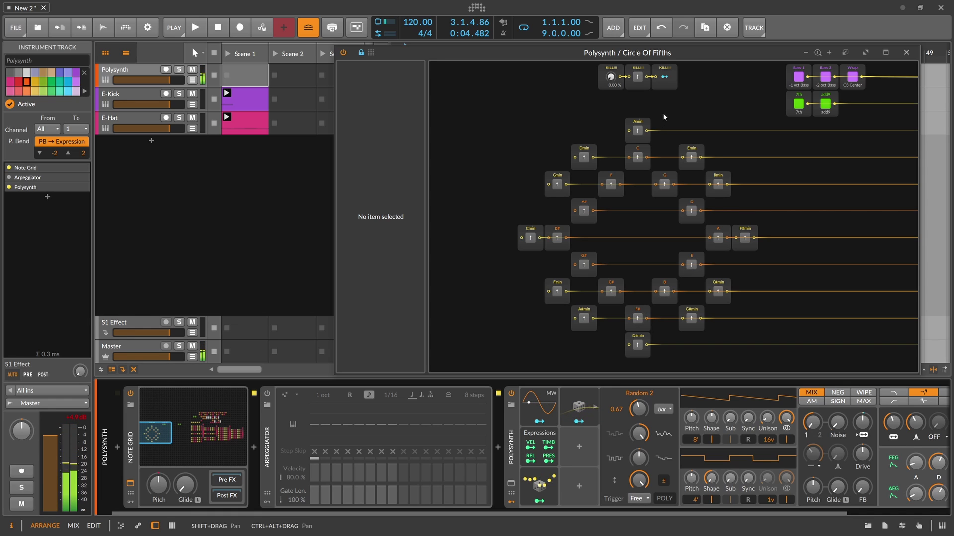
Step: Enable the Arpeggiator again, audition the C chord through it and silence the notes
left_click(282, 394)
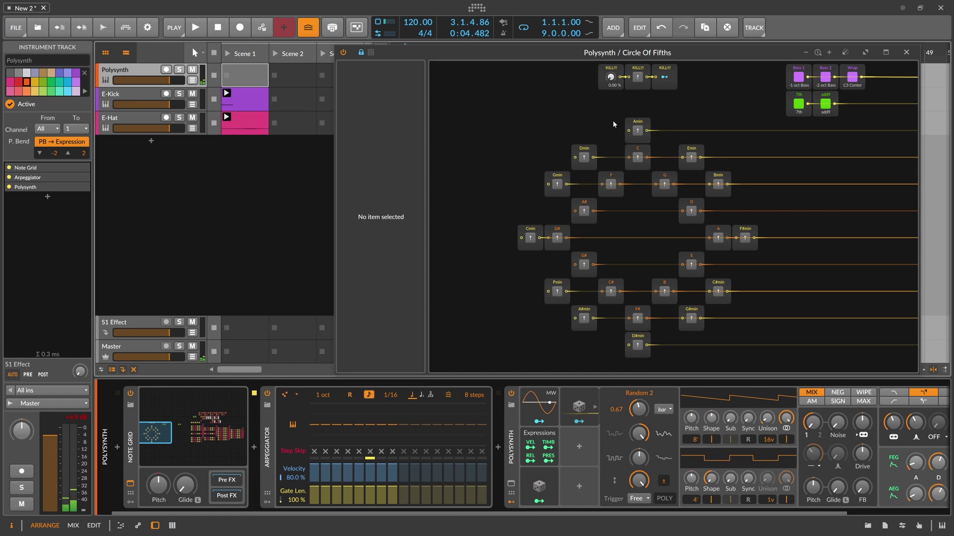
left_click(639, 159)
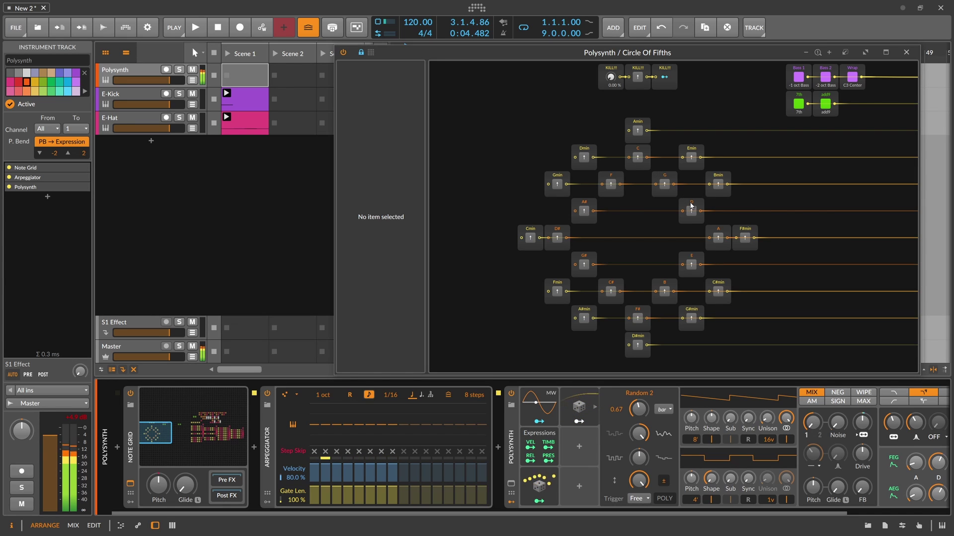
left_click(639, 82)
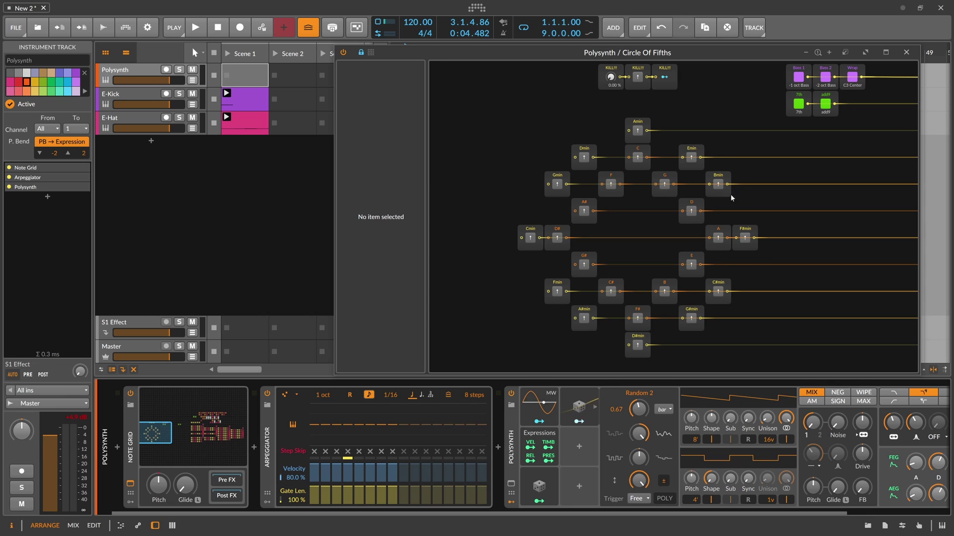
Step: Trigger the Amin chord repeatedly to hear it arpeggiated with the bass, 7th and add9 notes
left_click(638, 132)
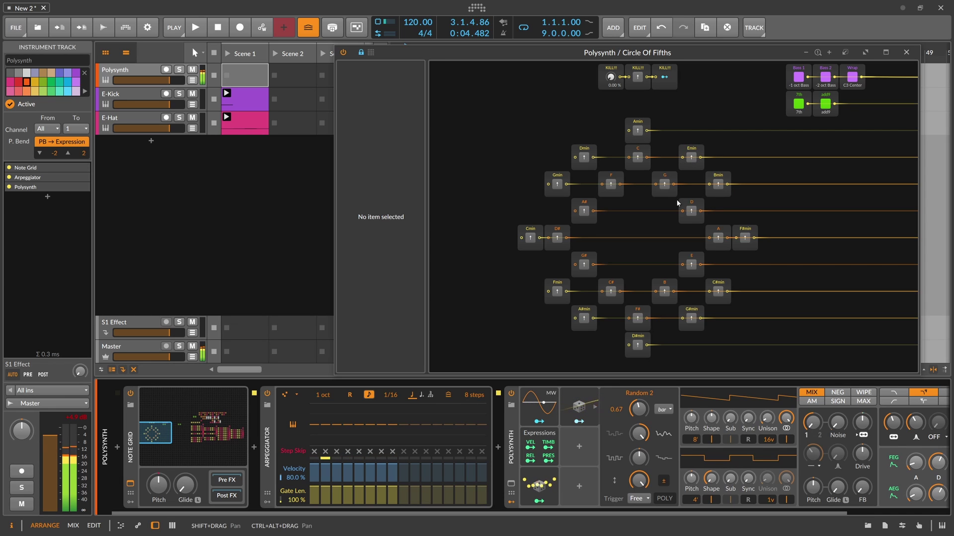
left_click(638, 131)
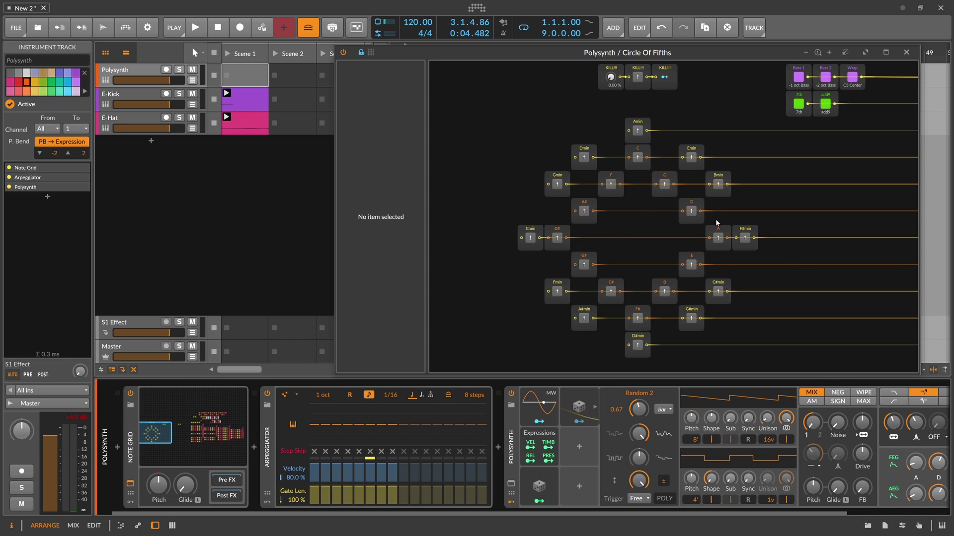
left_click(639, 130)
Step: Examine the trigger and latch rows, the AND gates and the pitch modules in the rest of the Circle Of Fifths patch
left_click_drag(782, 185, 528, 208)
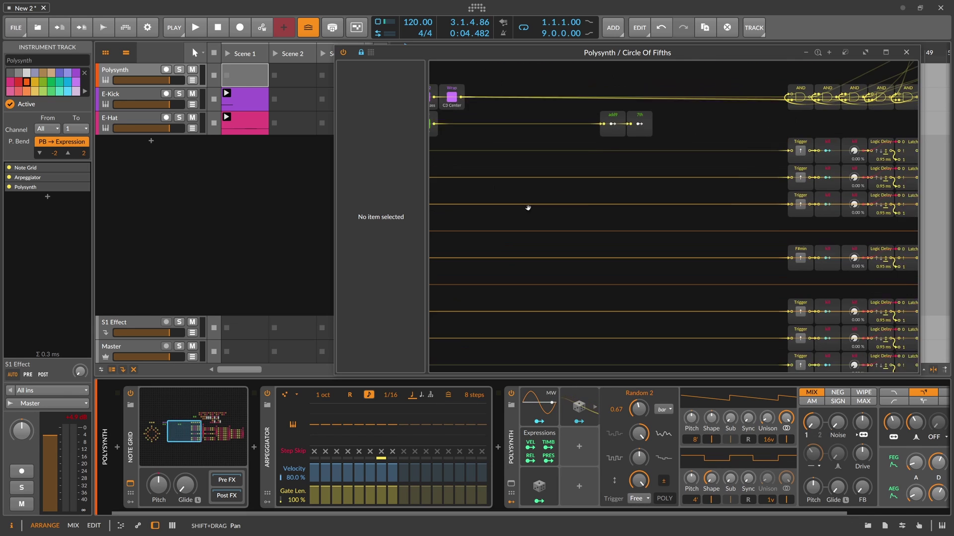
scroll(528, 208, "right", 5)
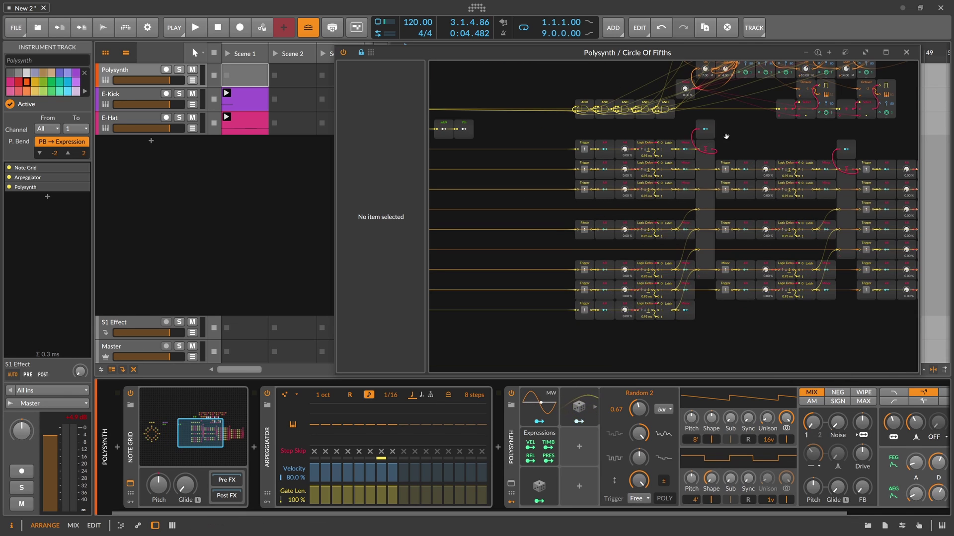
scroll(596, 198, "up", 3)
scroll(596, 198, "right", 4)
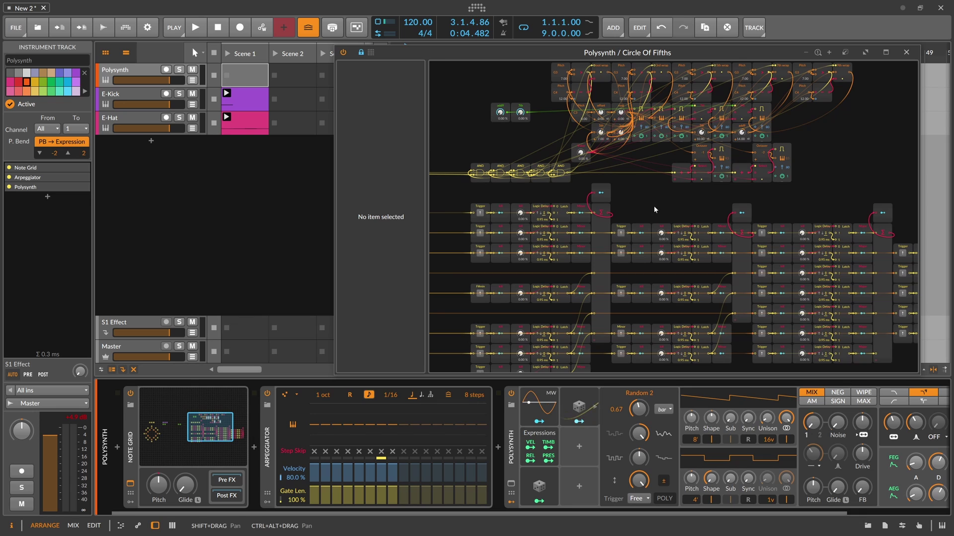
scroll(626, 186, "left", 2)
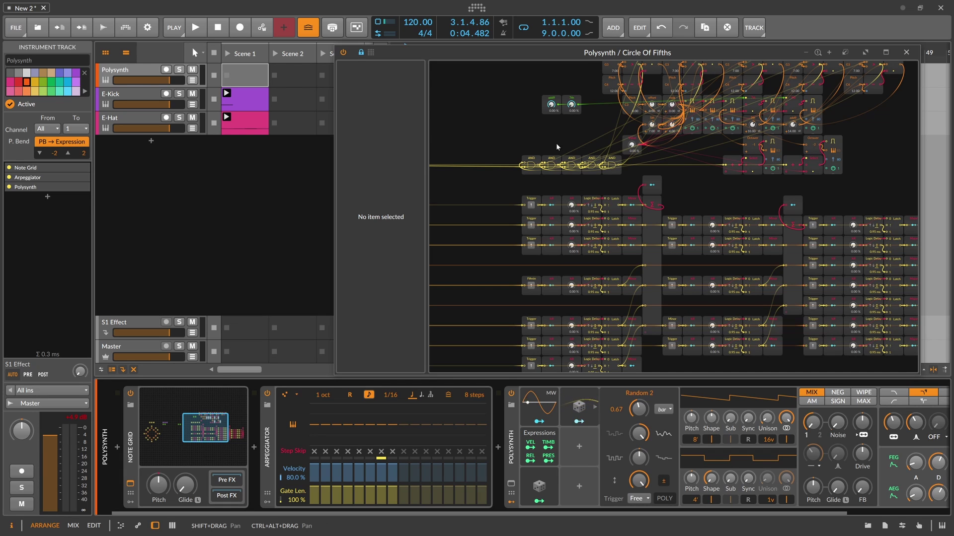
Step: Examine the pitch modules, AND gates and latch rows once more, and follow their connections back to the circle of chord triggers
left_click_drag(556, 147, 489, 155)
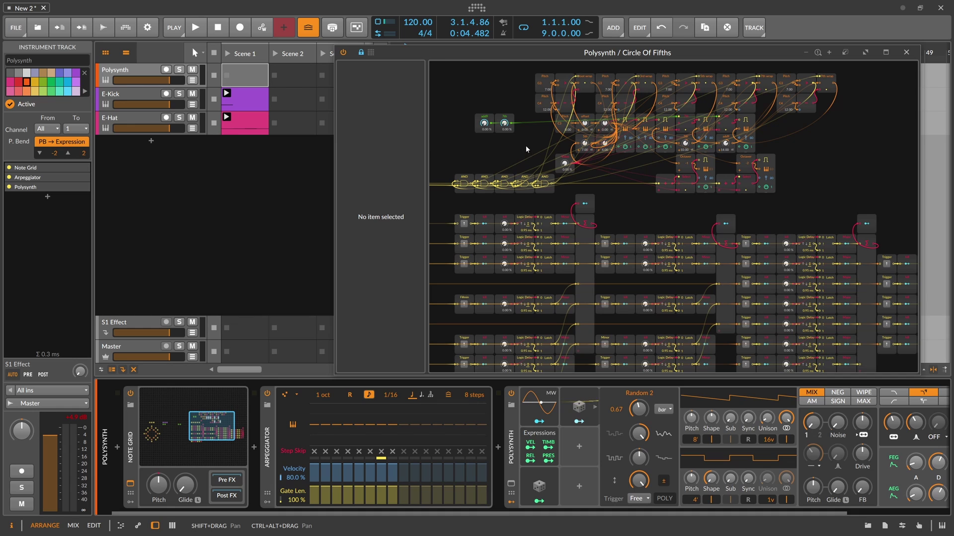
left_click_drag(525, 145, 487, 170)
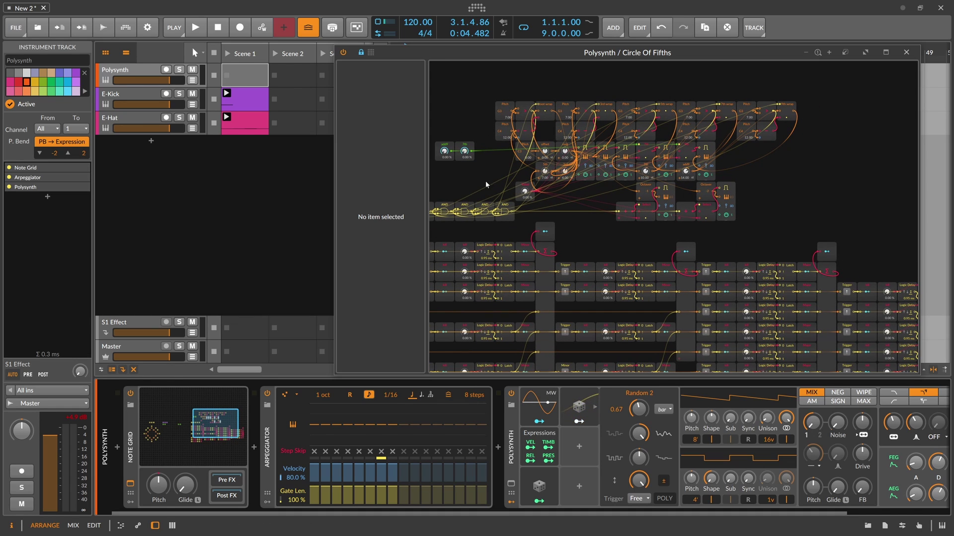
scroll(481, 180, "down", 4)
scroll(511, 164, "left", 2)
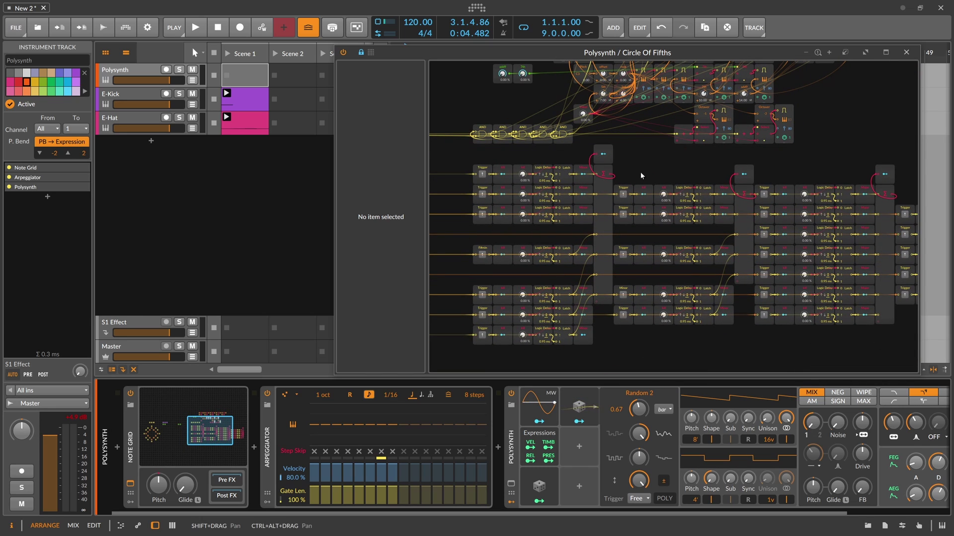
scroll(572, 124, "left", 10)
scroll(572, 125, "up", 1)
scroll(572, 125, "left", 12)
scroll(666, 117, "down", 1)
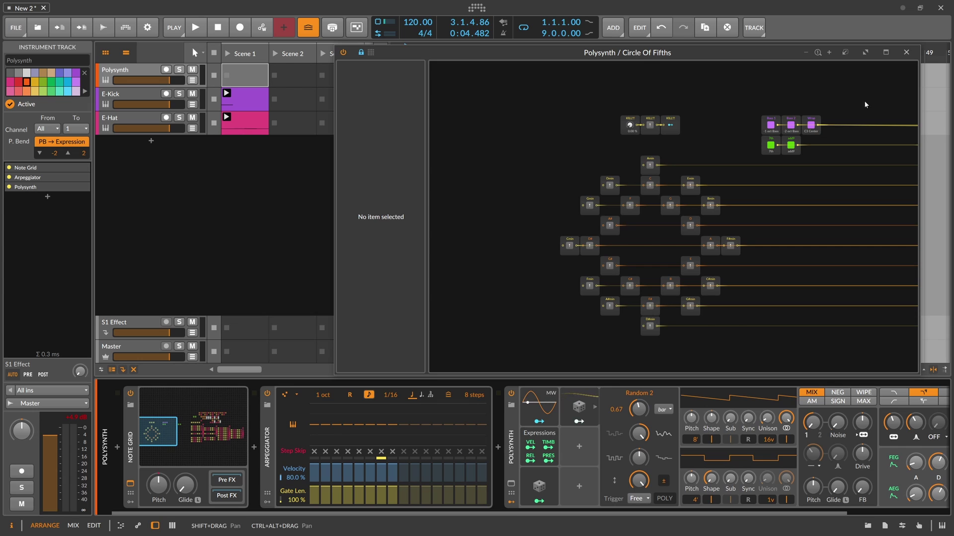
Step: Close the Circle Of Fifths patch editor and reopen it from the Note Grid device at the chord circle
left_click(906, 52)
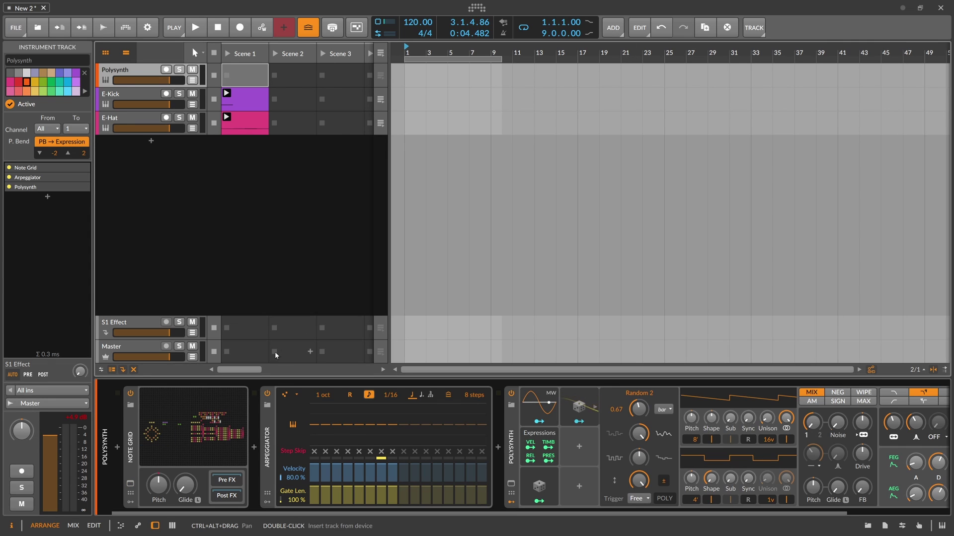
double_click(176, 434)
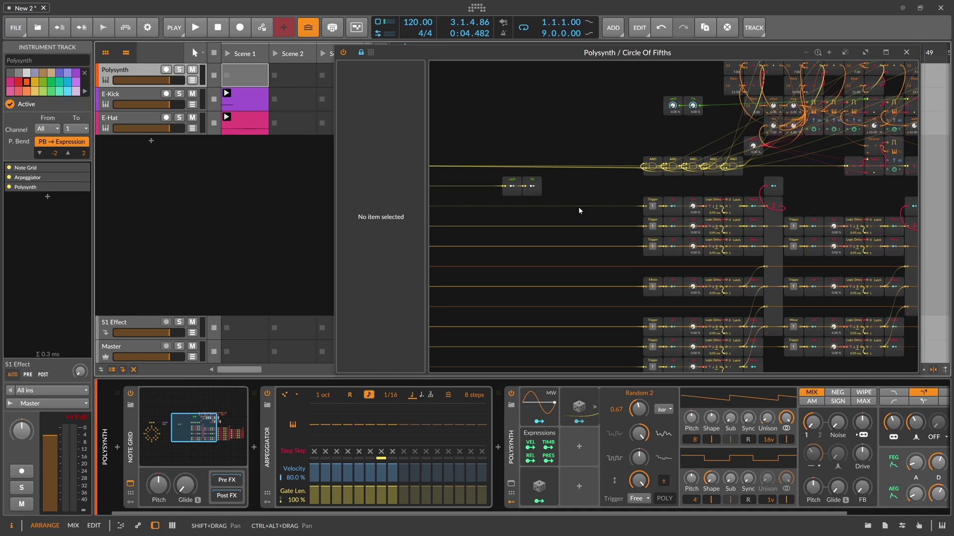
scroll(560, 215, "left", 10)
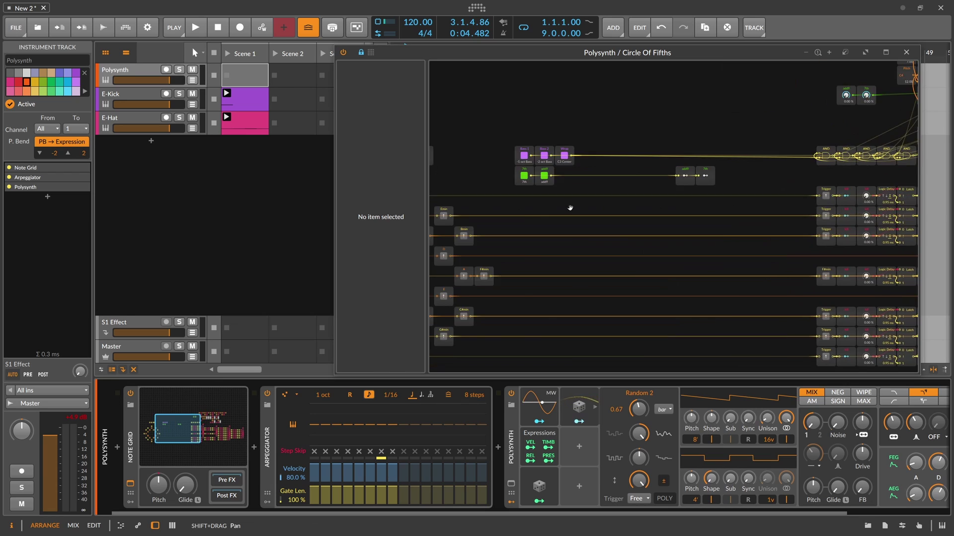
scroll(633, 203, "up", 3)
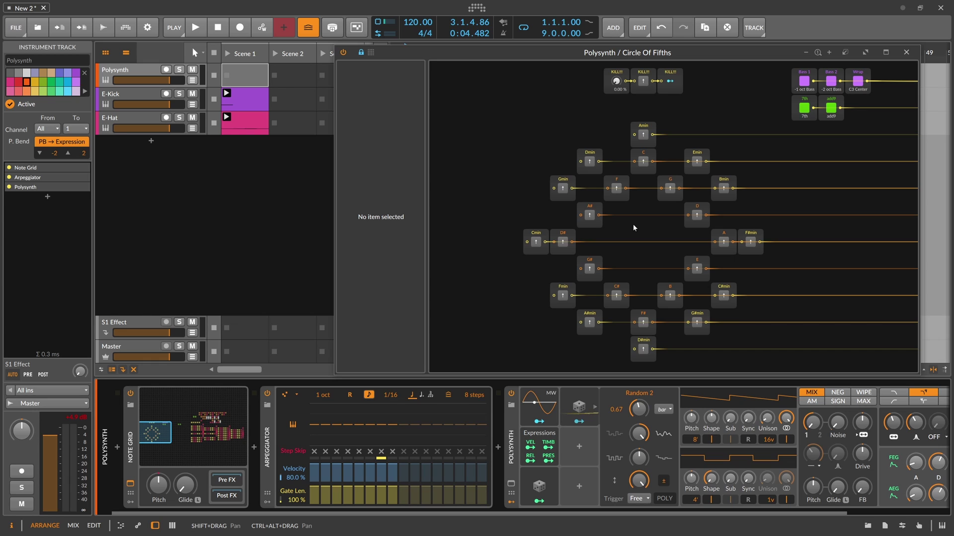
Step: Dock the floating Circle Of Fifths editor into the main window and close it
left_click_drag(540, 52, 488, 57)
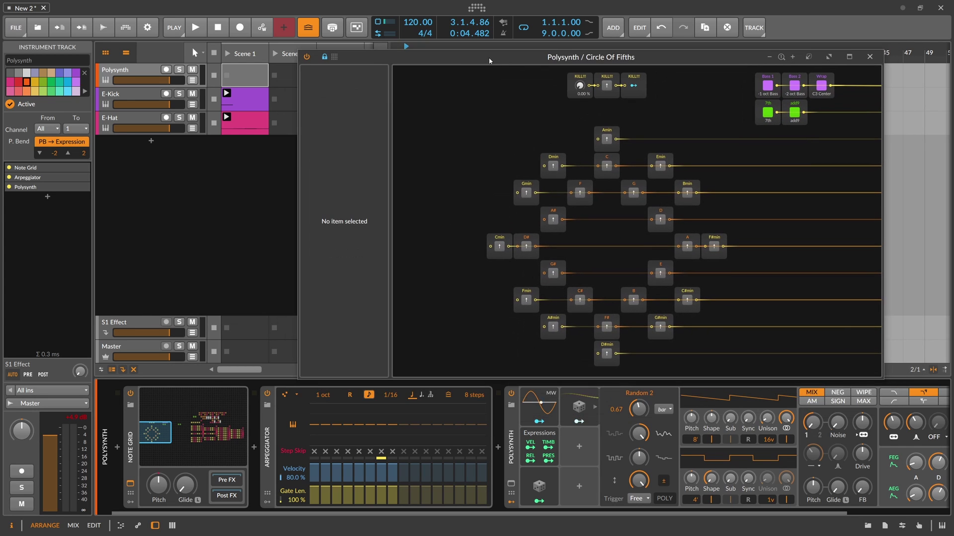
left_click(807, 57)
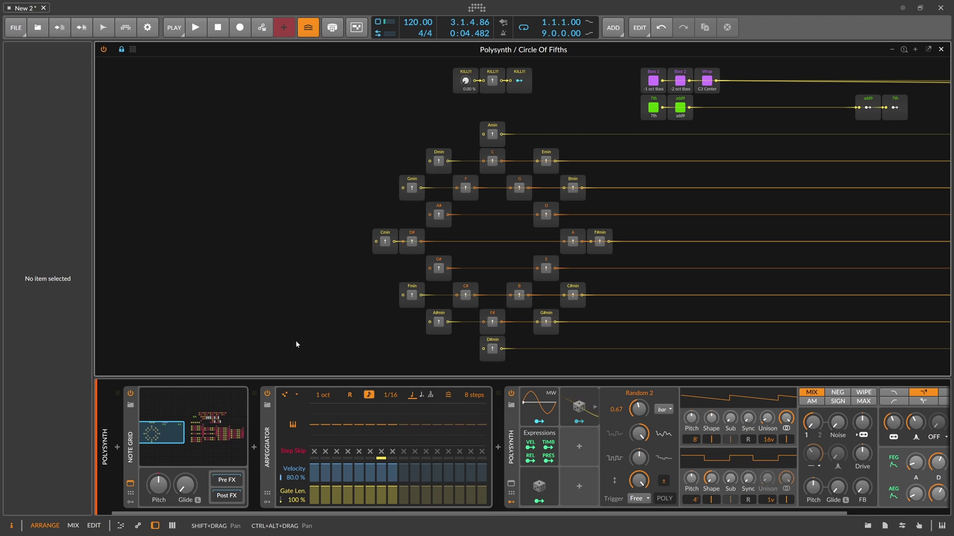
left_click(941, 49)
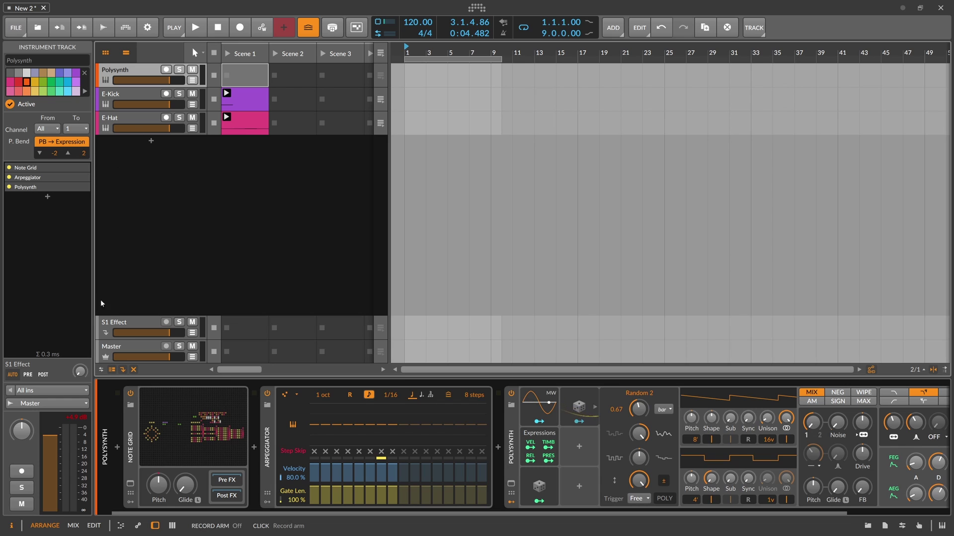
Step: Reopen the docked editor from the Note Grid device and detach it into a floating window showing the chord circle
left_click(154, 417)
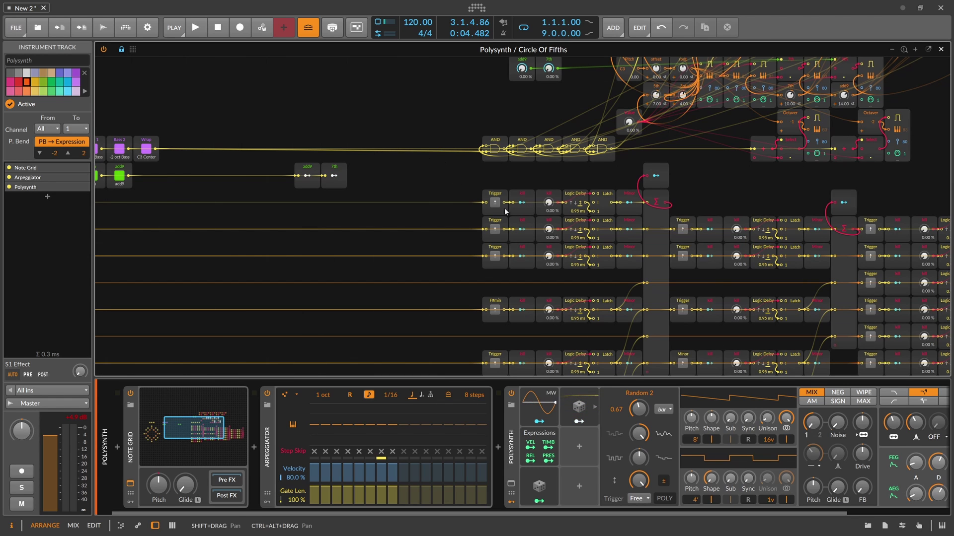
scroll(424, 220, "left", 10)
scroll(512, 206, "left", 3)
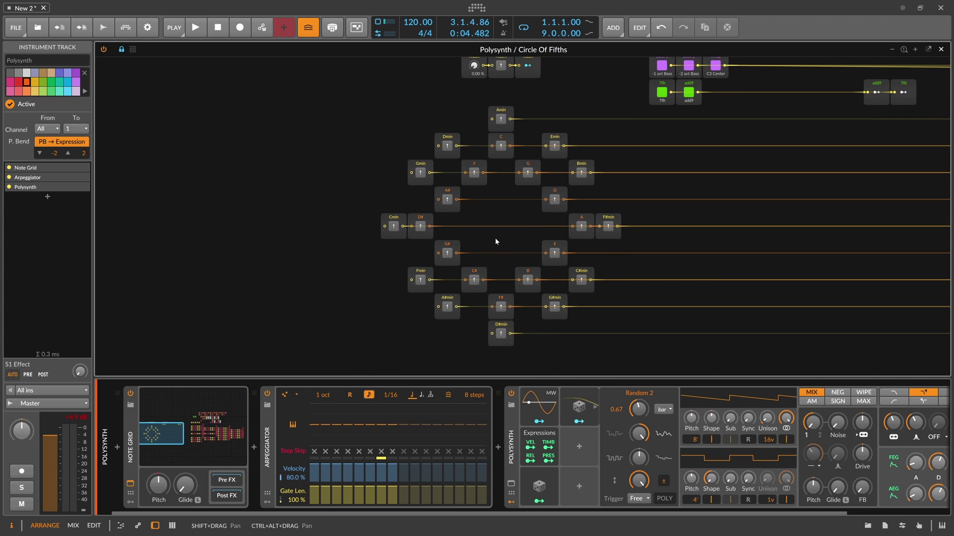
double_click(597, 50)
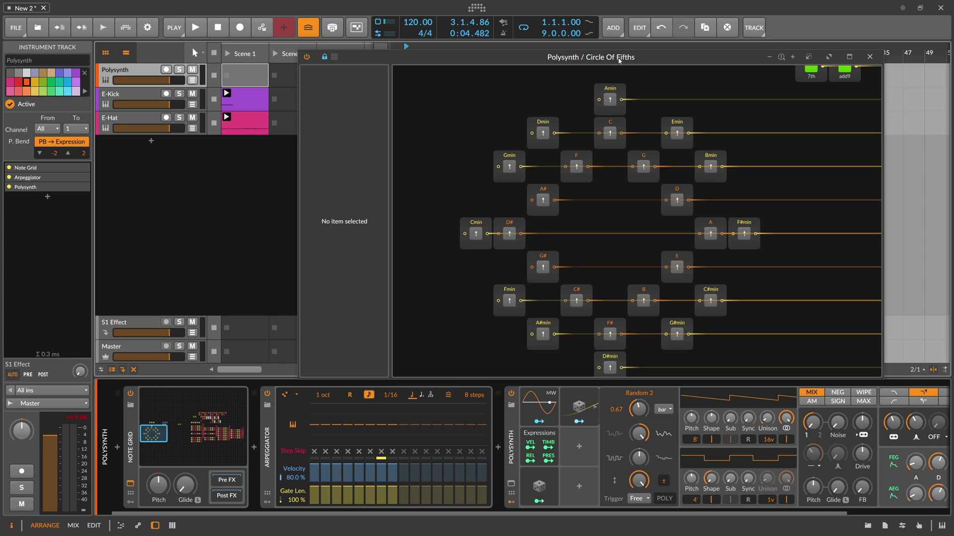
Step: Shrink the floating Circle Of Fifths window and place it over the arranger so the track list and device chain stay uncovered
left_click_drag(598, 64, 594, 74)
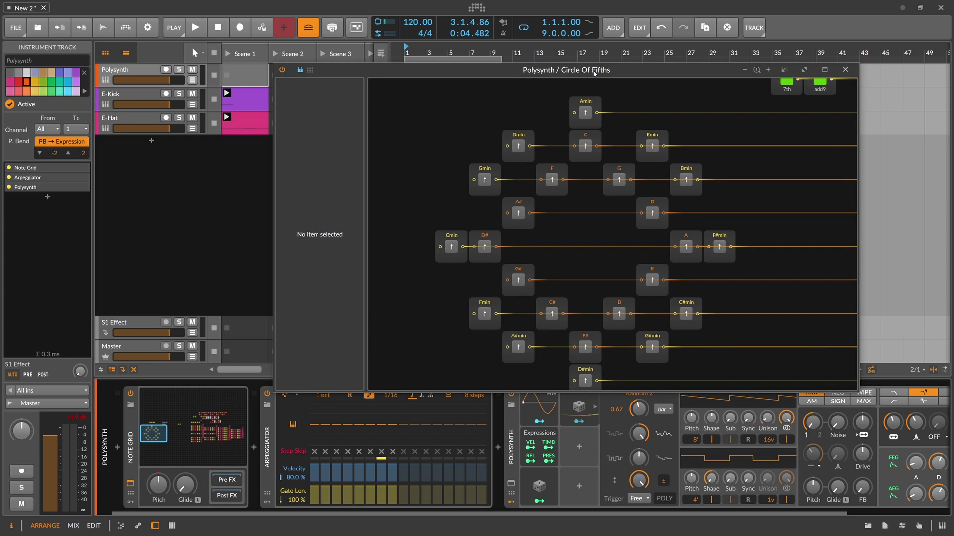
left_click_drag(423, 74, 443, 84)
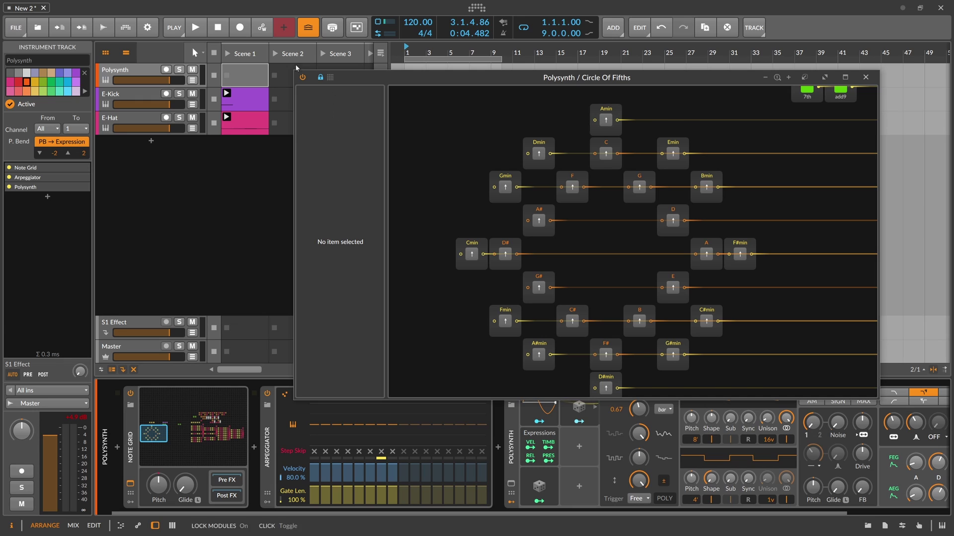
left_click_drag(295, 71, 326, 48)
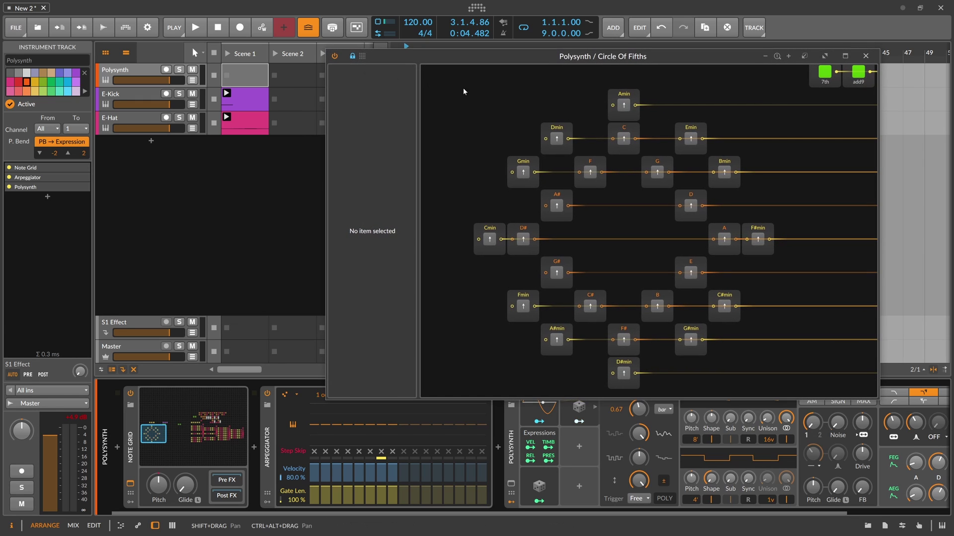
key("minus")
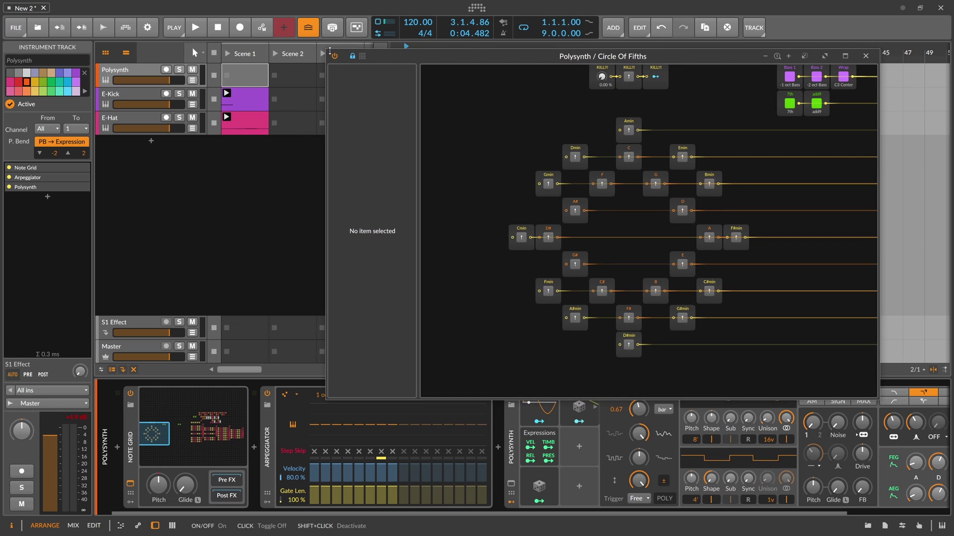
left_click_drag(326, 49, 372, 89)
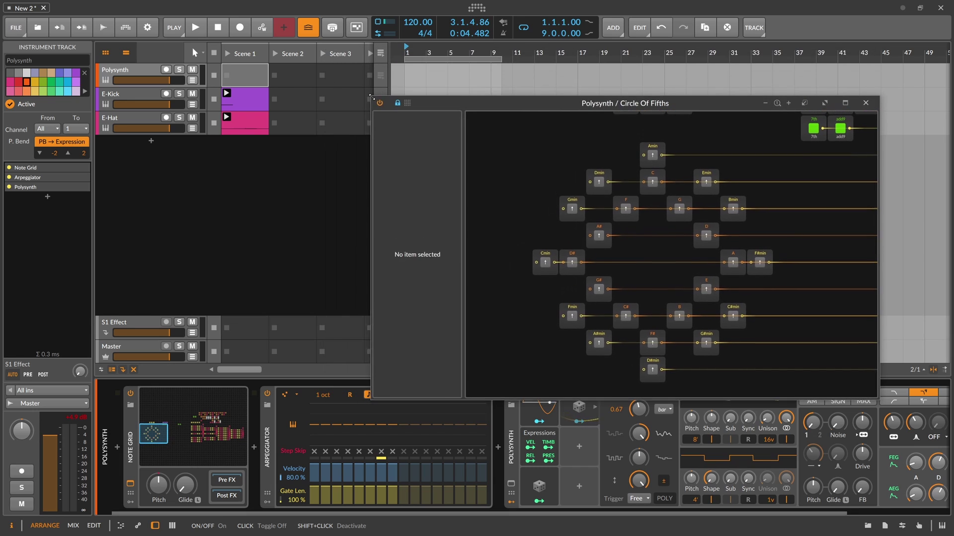
left_click_drag(480, 99, 509, 69)
Step: Step the track selection through Polysynth, E-Kick and E-Hat with the locked patch window open, ending on E-Hat
key("Down")
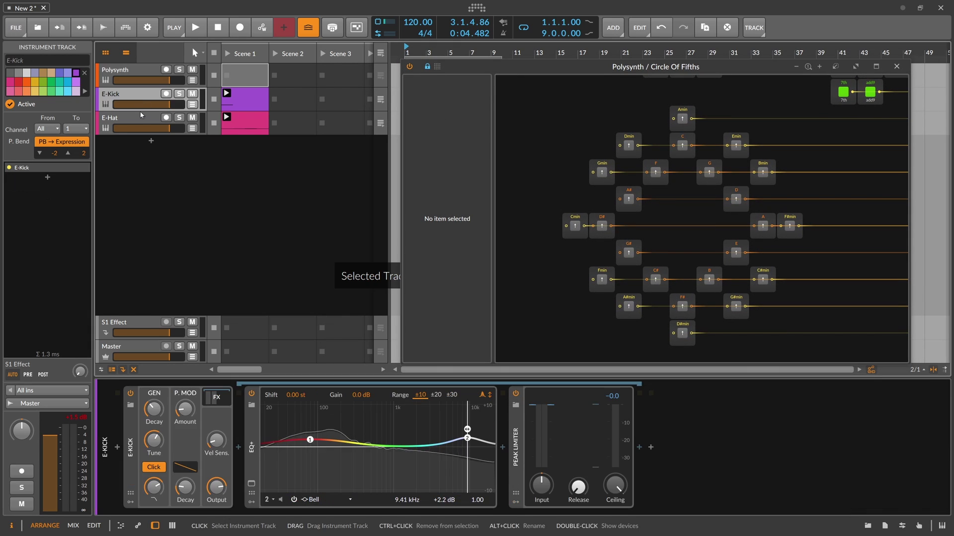
key("Down")
key("Up")
key("Up")
key("Down")
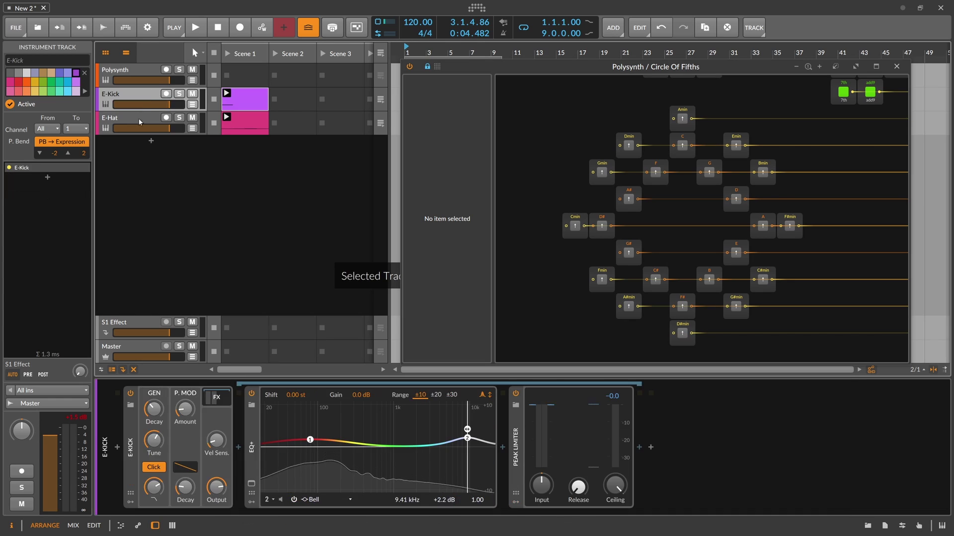
key("Down")
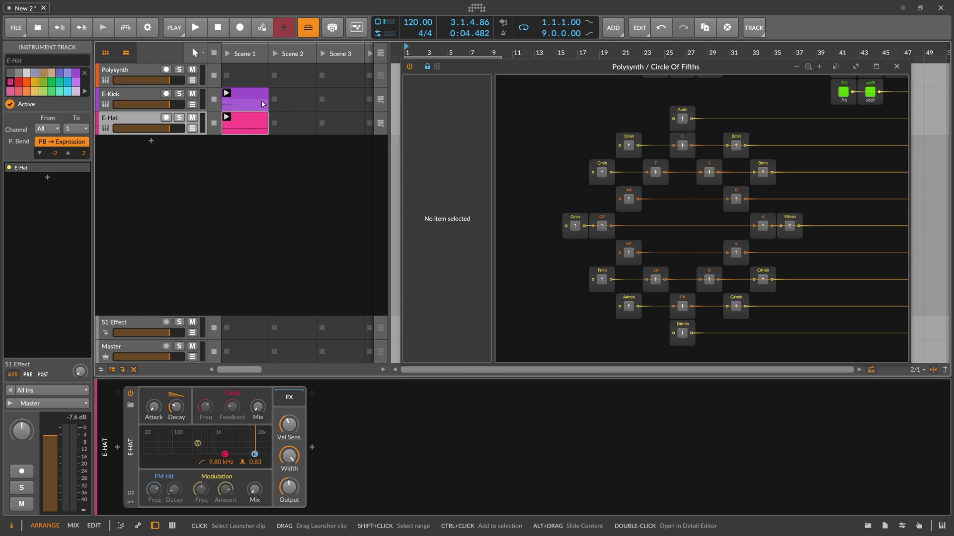
Step: Start adding an instrument track below E-Hat and cancel the device selection
left_click(151, 142)
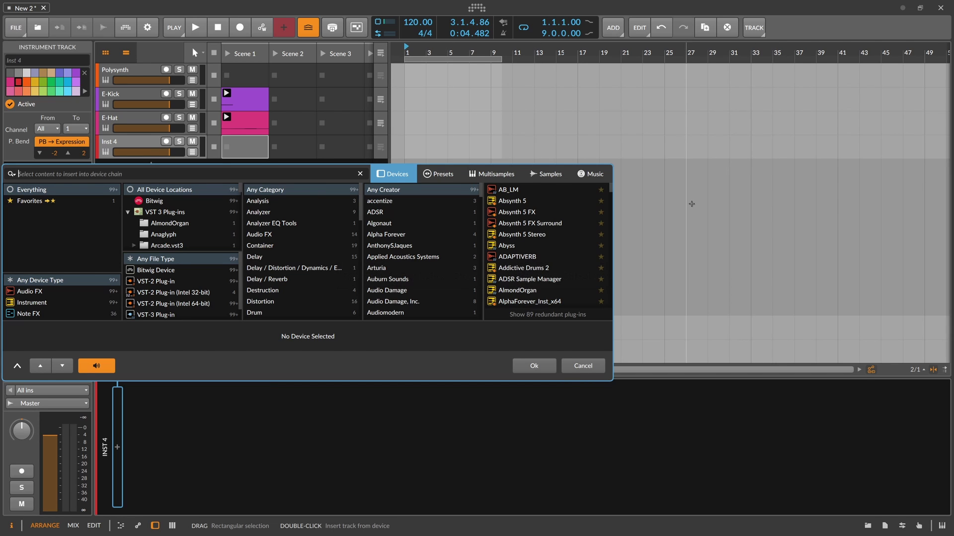
left_click(579, 366)
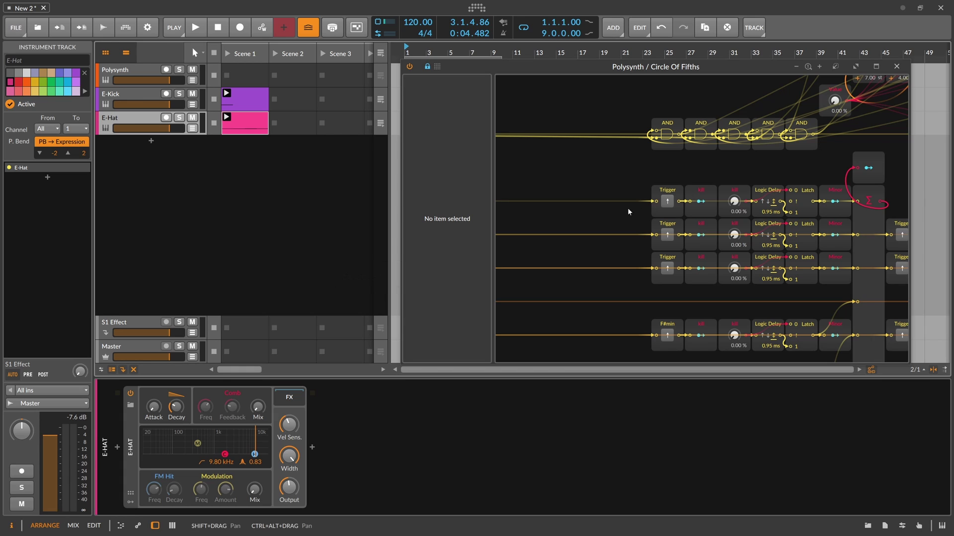
Step: Examine the chord circle, the KILL, bass, 7th and add9 controls, and their connections to the latch rows
left_click_drag(573, 198, 838, 186)
scroll(845, 188, "down", 3)
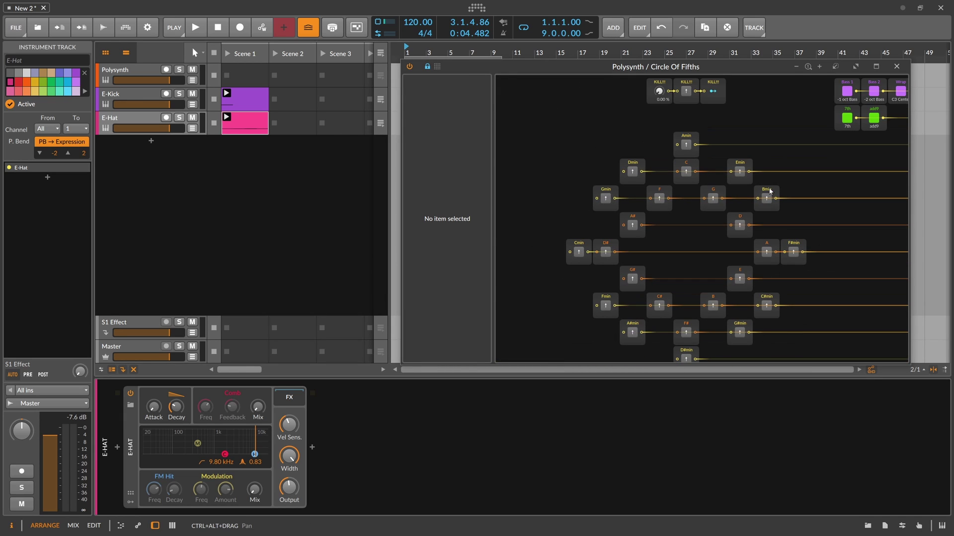
scroll(702, 207, "down", 3)
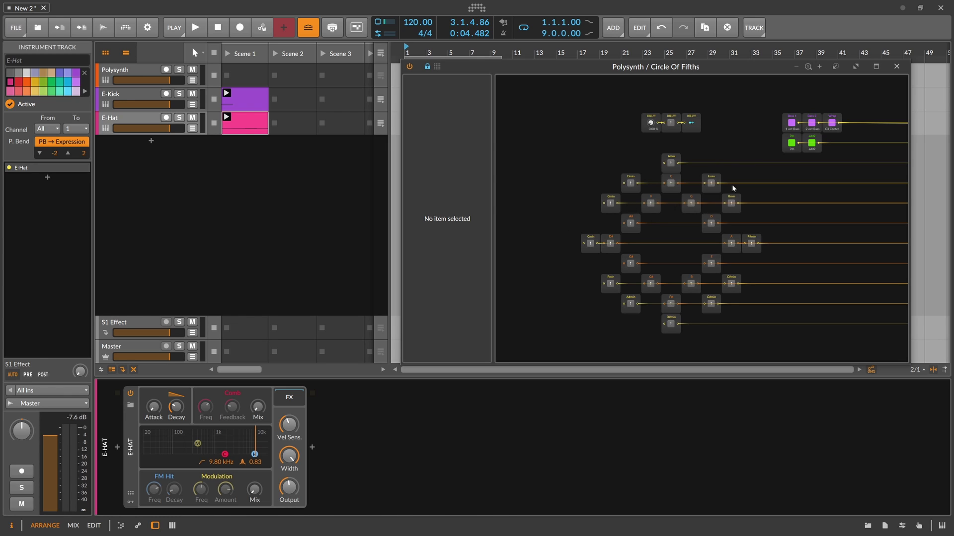
scroll(734, 189, "right", 10)
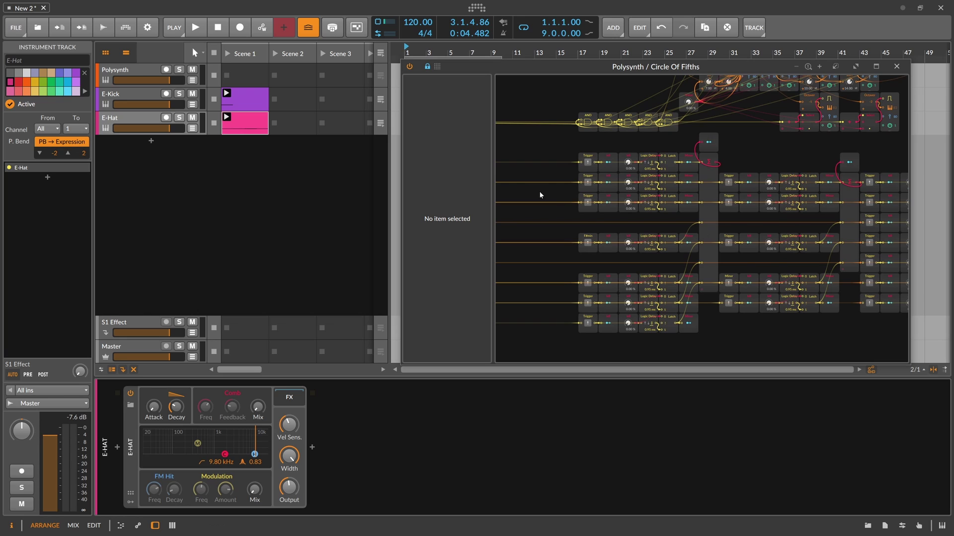
scroll(576, 158, "left", 10)
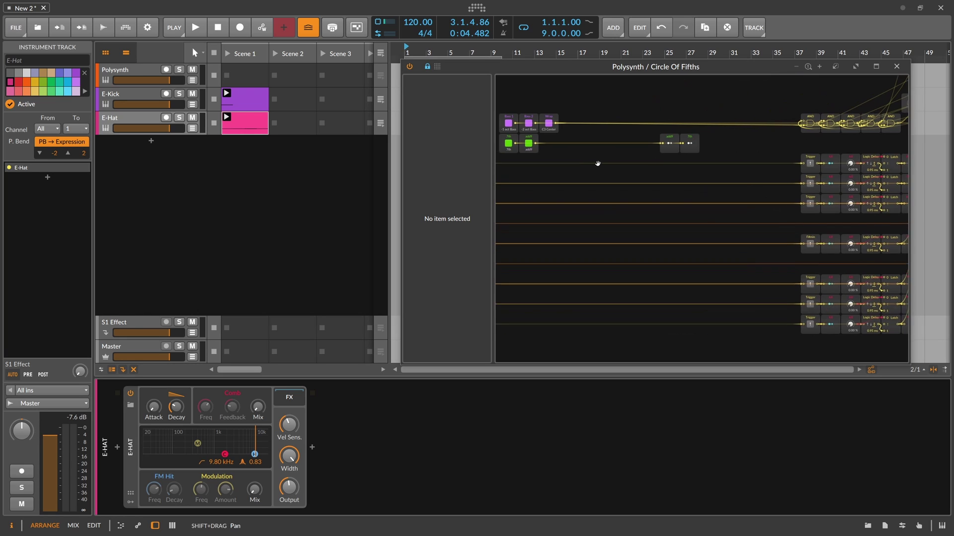
scroll(583, 144, "left", 5)
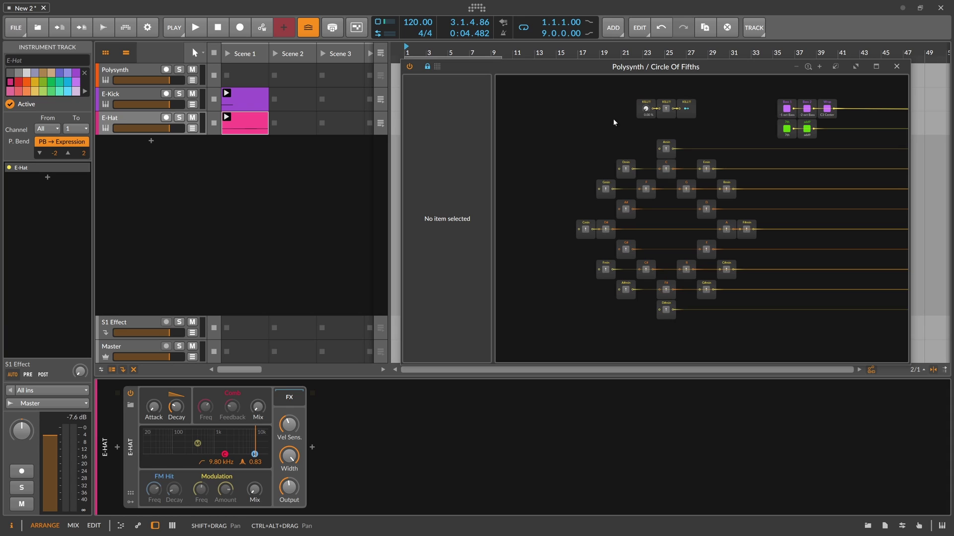
scroll(618, 134, "up", 3)
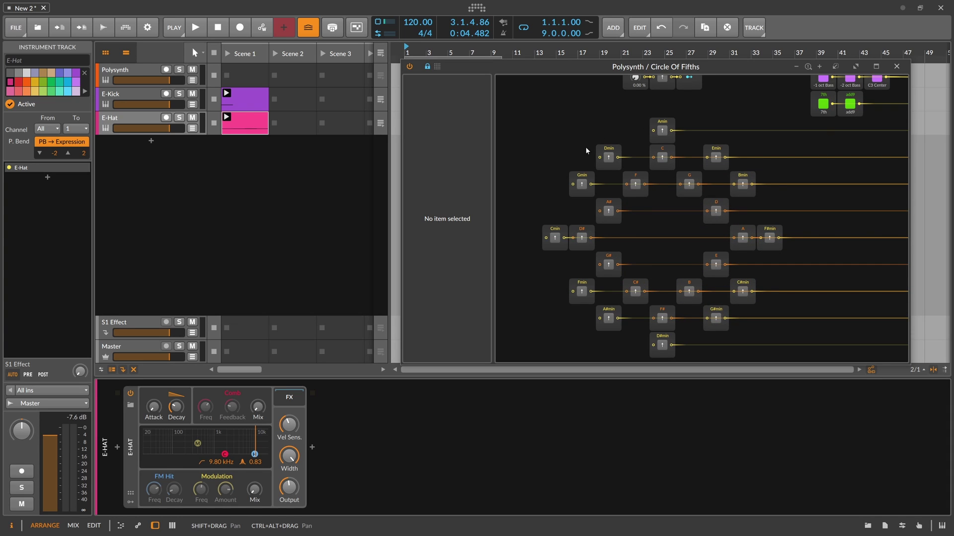
scroll(585, 147, "down", 2)
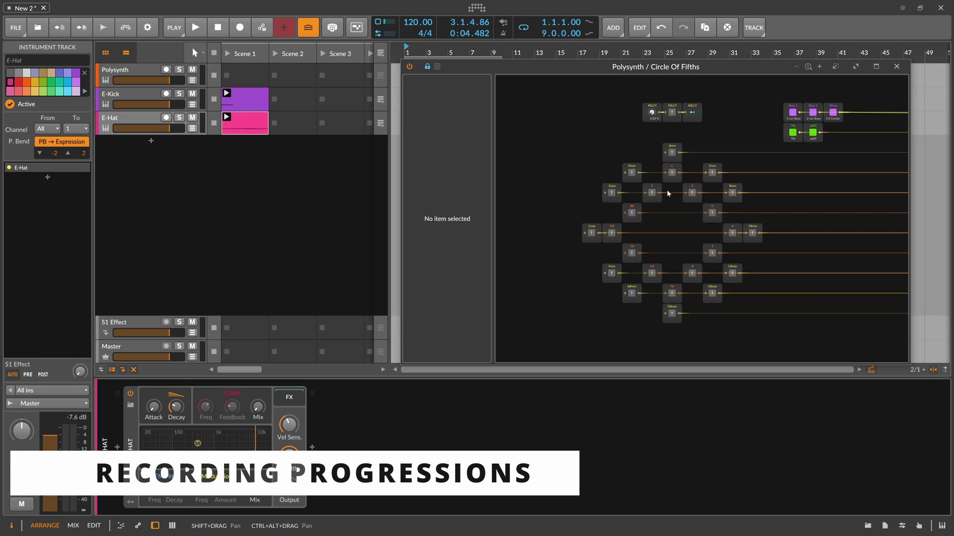
Step: Add an empty instrument track below E-Hat and set its note input to the Polysynth track's Circle Of Fifths device
right_click(142, 160)
left_click(171, 169)
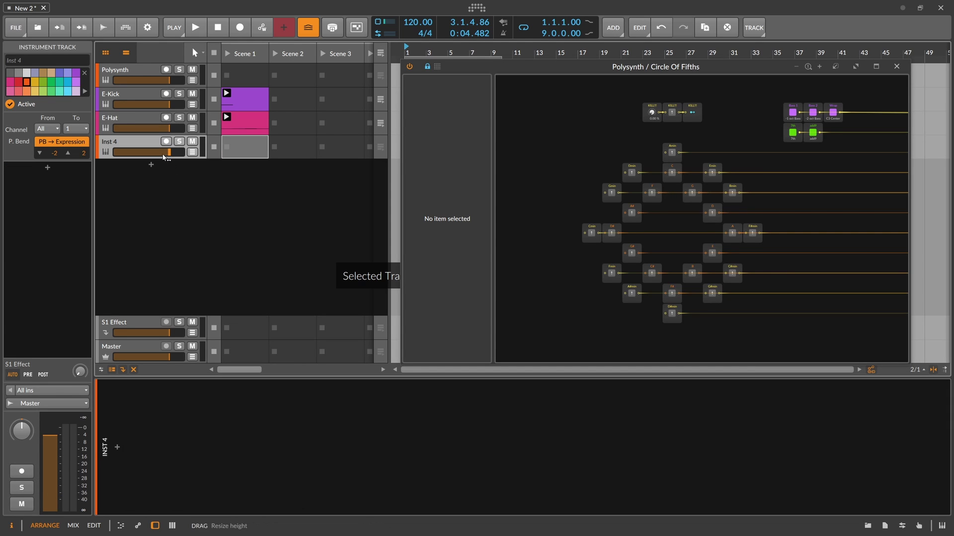
left_click(52, 390)
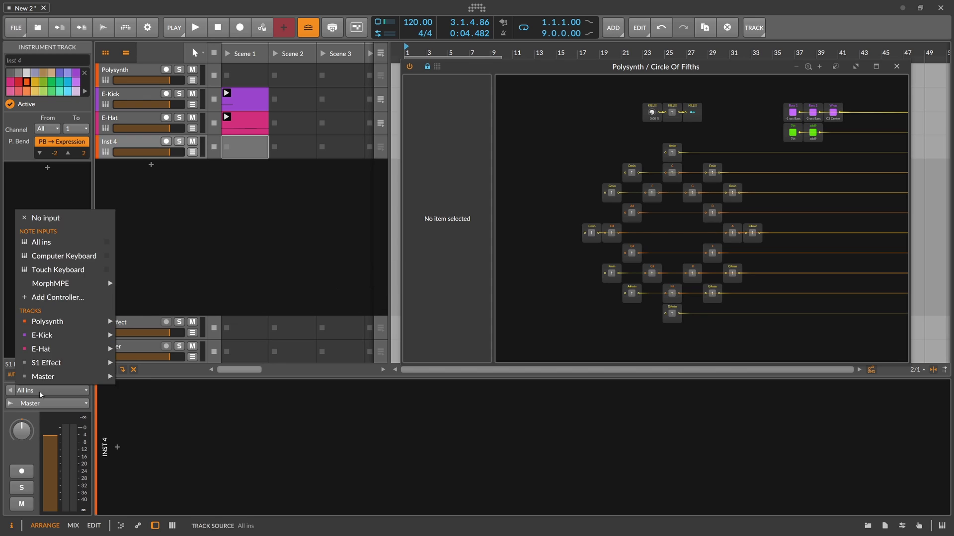
mouse_move(84, 324)
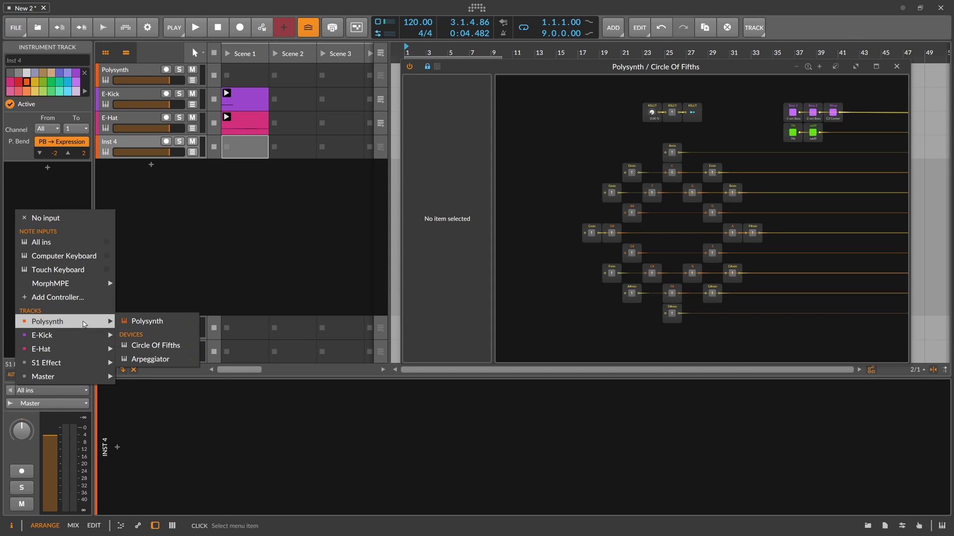
left_click(159, 346)
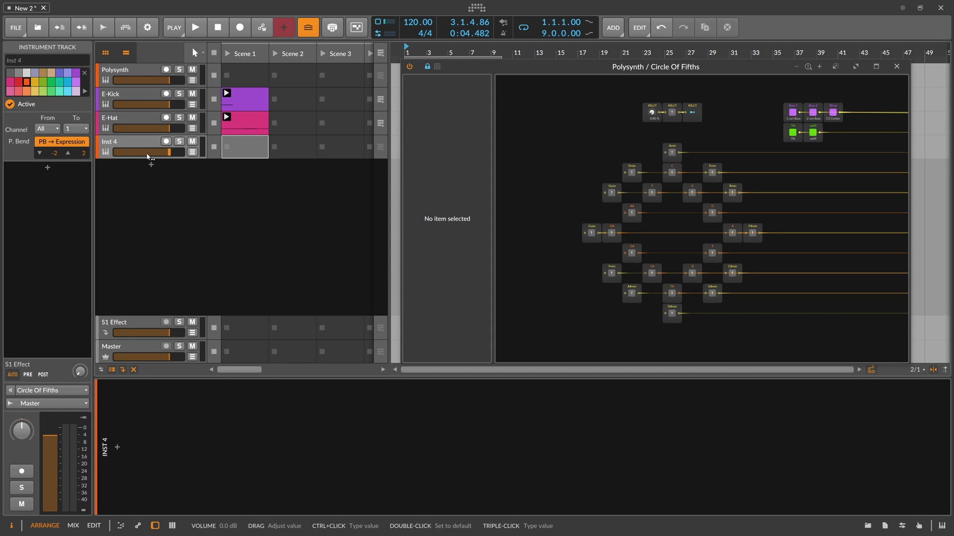
Step: Record-arm Inst 4, record a chord progression played on the Circle Of Fifths patch into its Scene 1 slot, and stop the transport
left_click(166, 142)
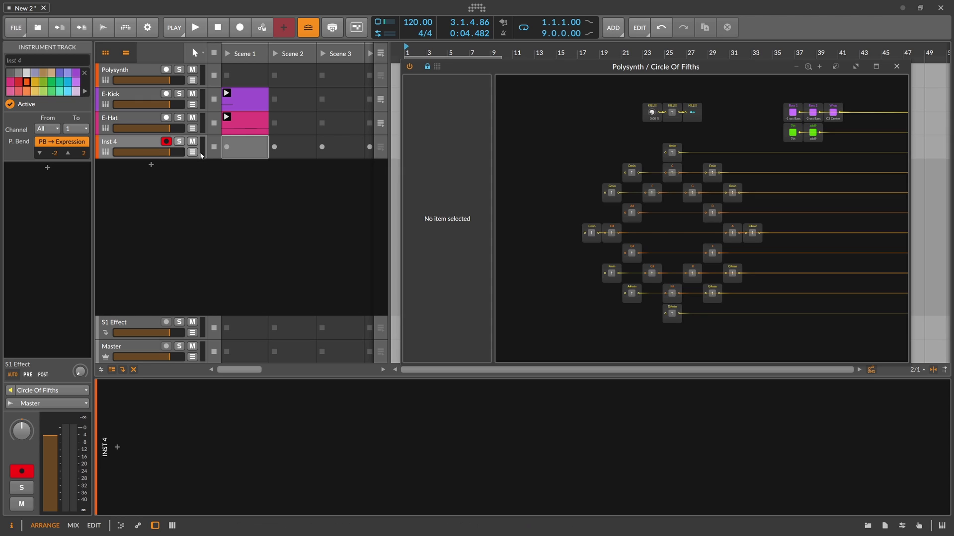
left_click(227, 148)
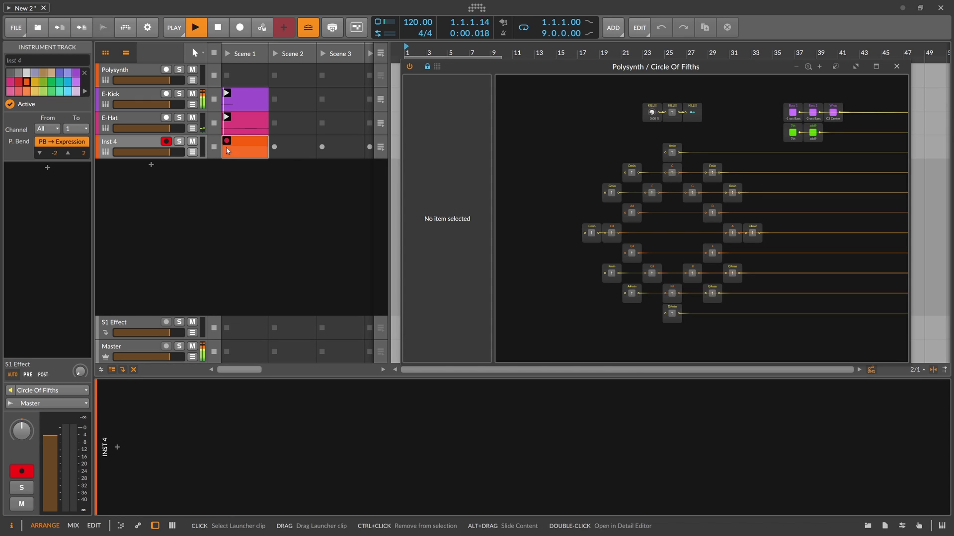
left_click(672, 153)
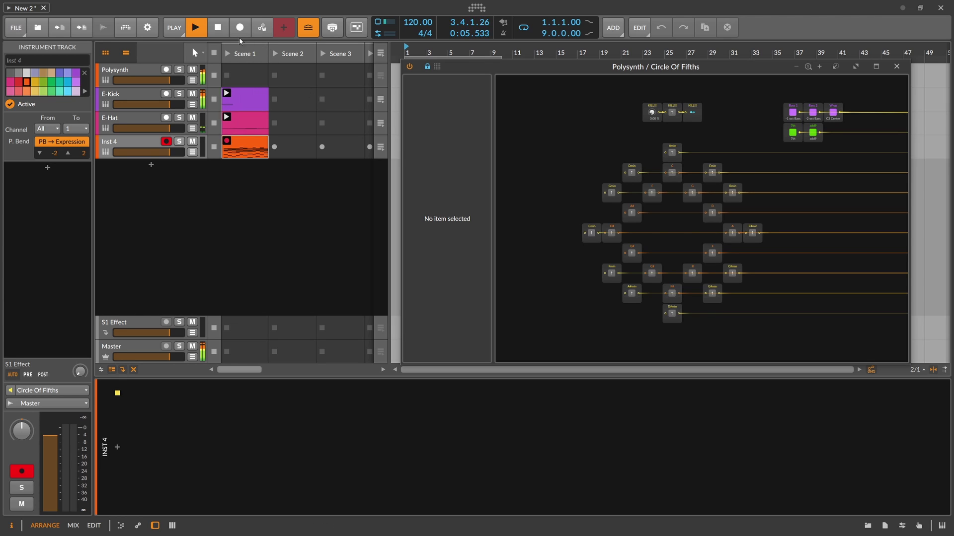
left_click(218, 28)
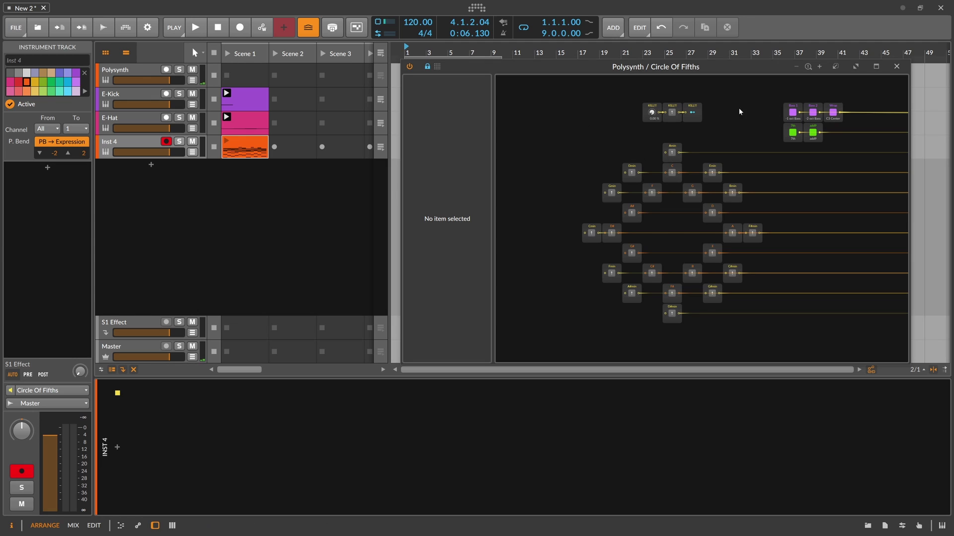
Step: Open the recorded Inst 4 clip in the note editor and extend the first chord's notes back to start at 1.1.1.00
double_click(245, 147)
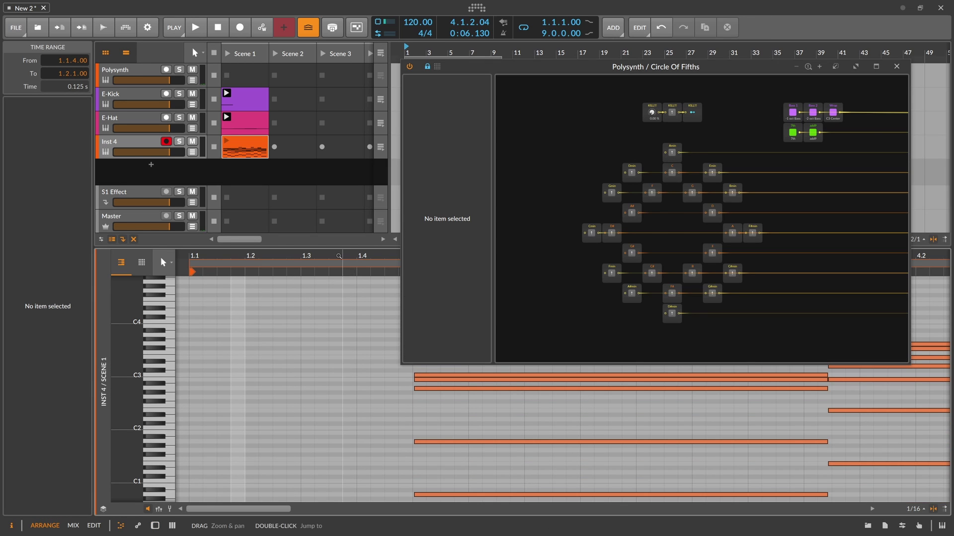
left_click_drag(209, 256, 253, 279)
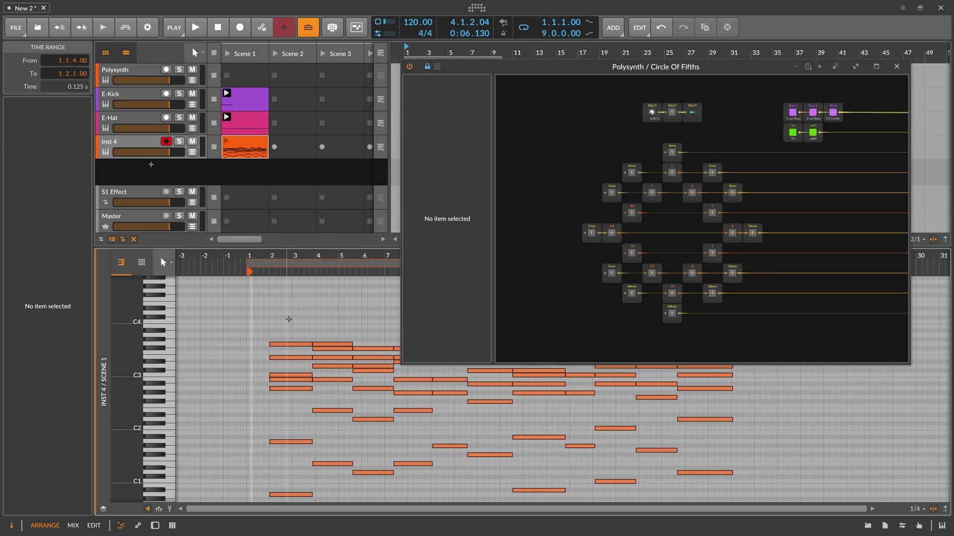
left_click_drag(292, 318, 251, 492)
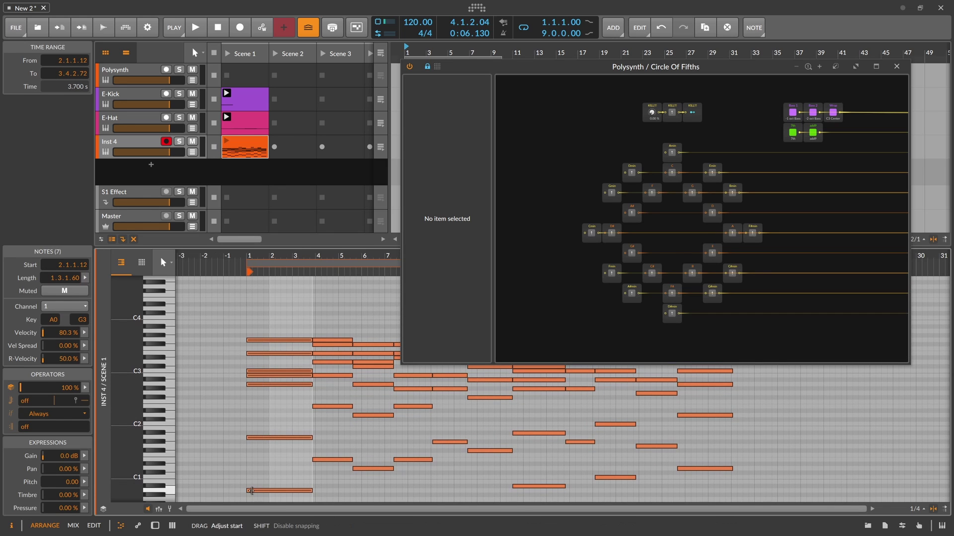
Step: Shorten the clip's loop to a length of 21.0.0.00 so it ends with the last chord
left_click_drag(287, 261, 332, 332)
scroll(350, 348, "up", 4)
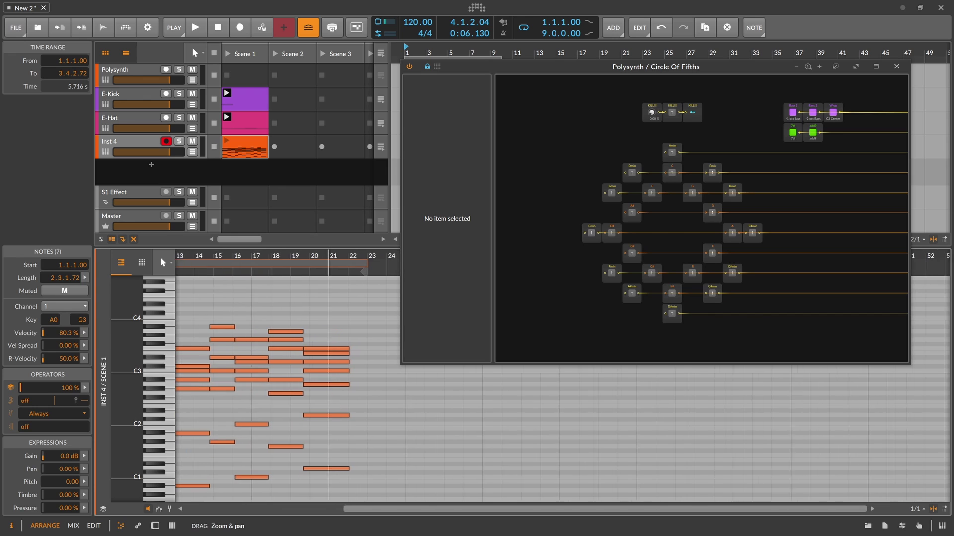
left_click(343, 274)
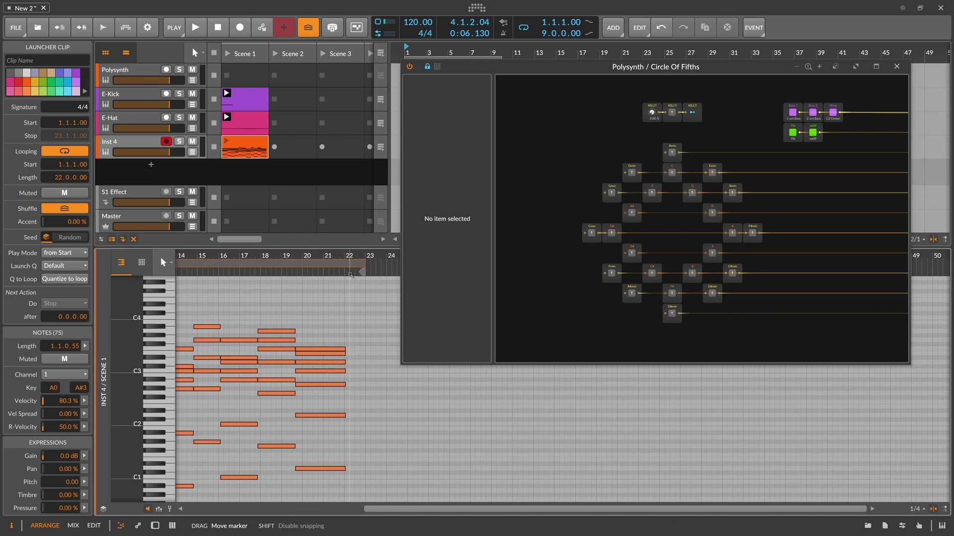
left_click_drag(354, 272, 340, 266)
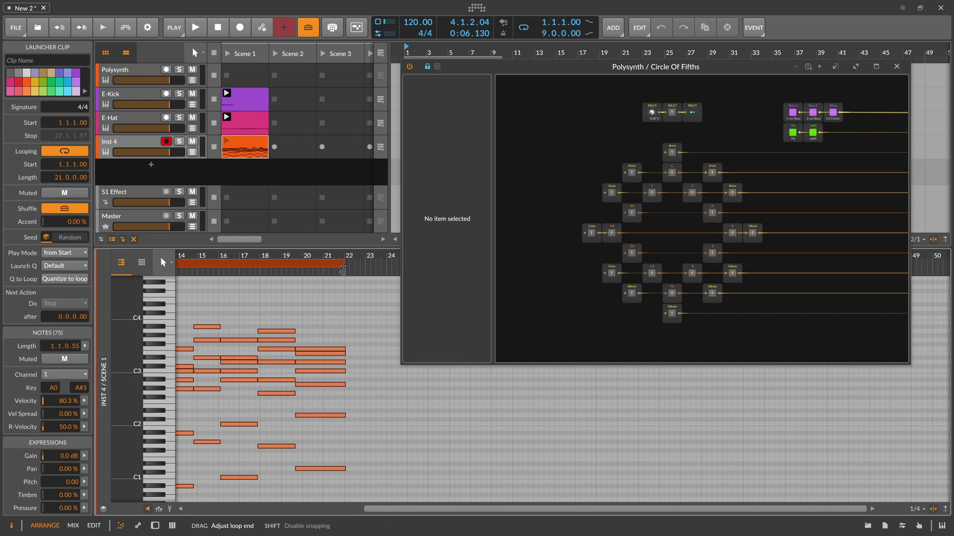
Step: Move the Arpeggiator and Polysynth devices from the Polysynth track to the Inst 4 track
left_click(246, 144)
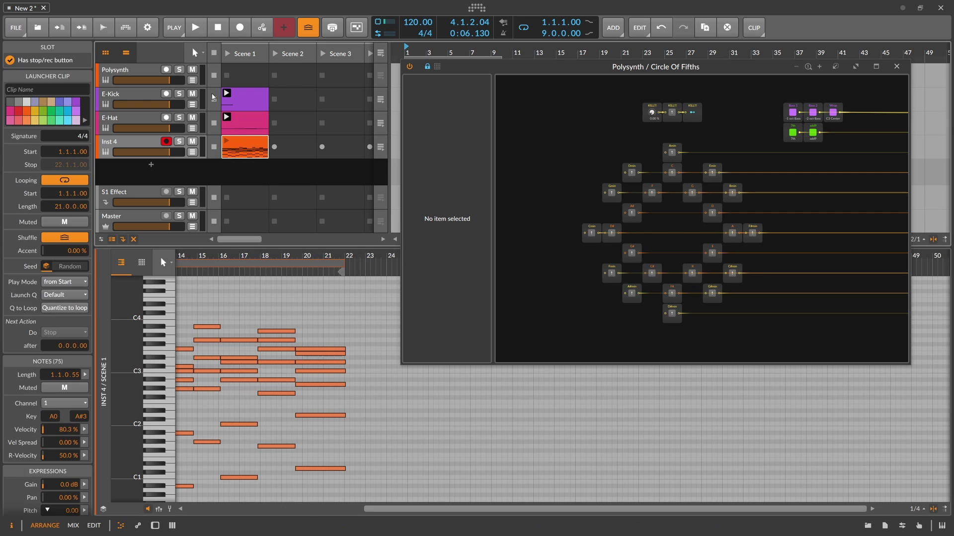
left_click(245, 75)
key("d")
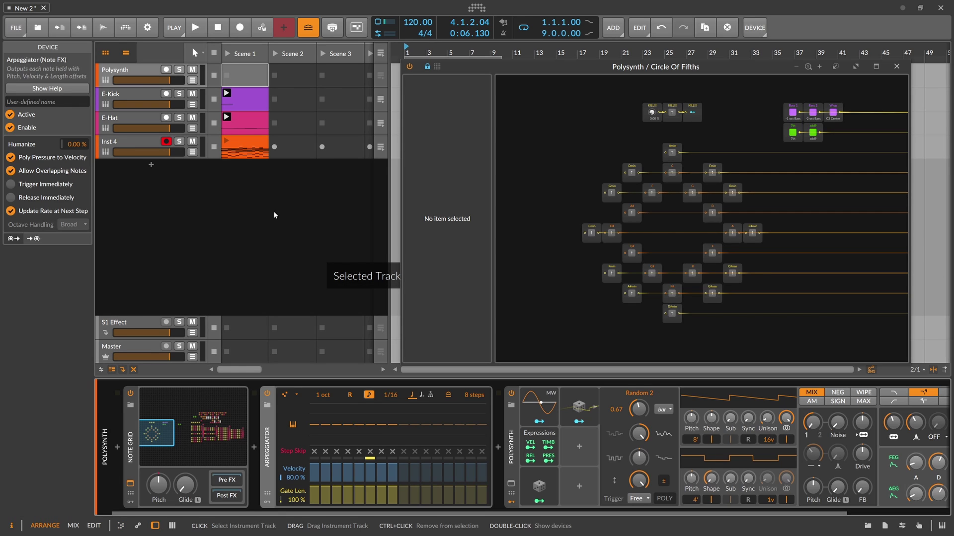
left_click(518, 444, "shift")
left_click_drag(518, 443, 143, 150)
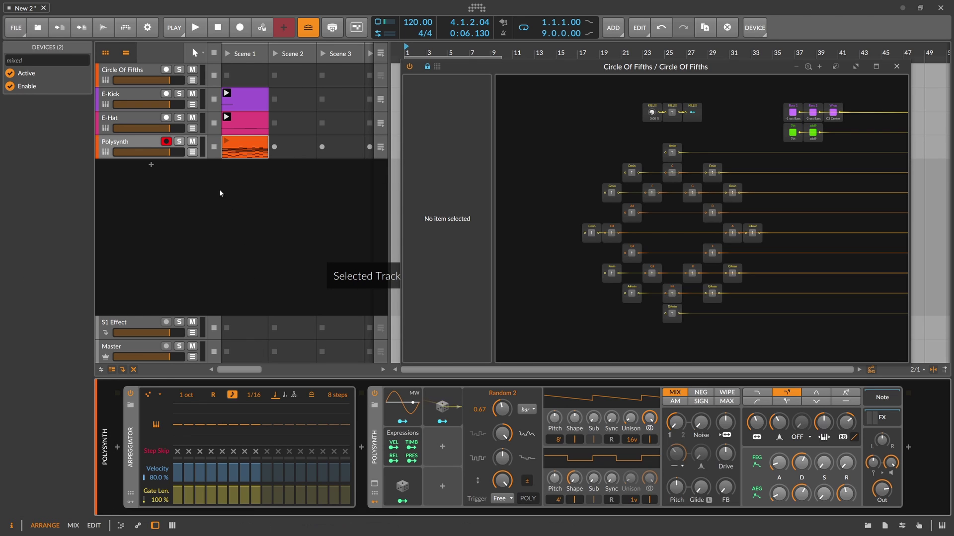
Step: Disarm the track holding the recorded chords, launch its Scene 1 clip and solo the track
left_click(166, 141)
left_click(229, 147)
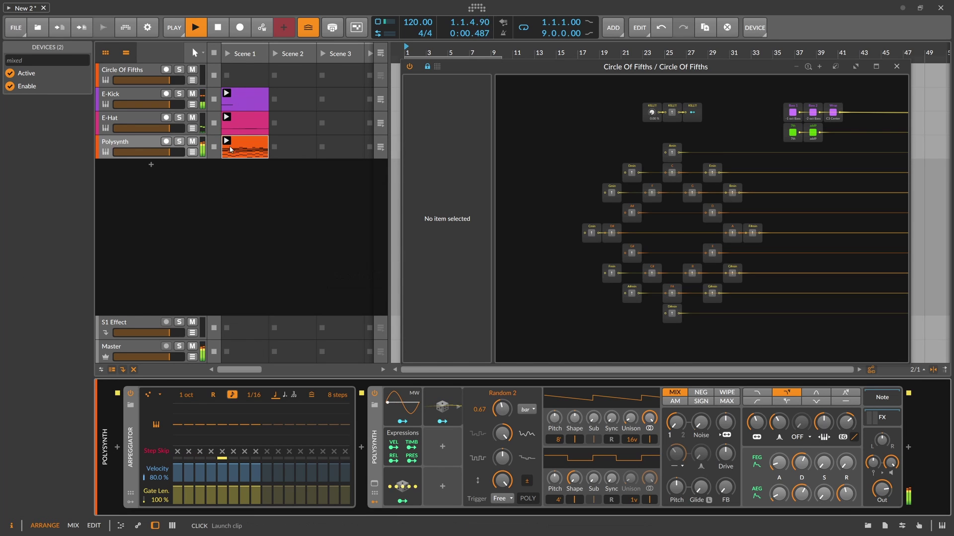
key("alt+s")
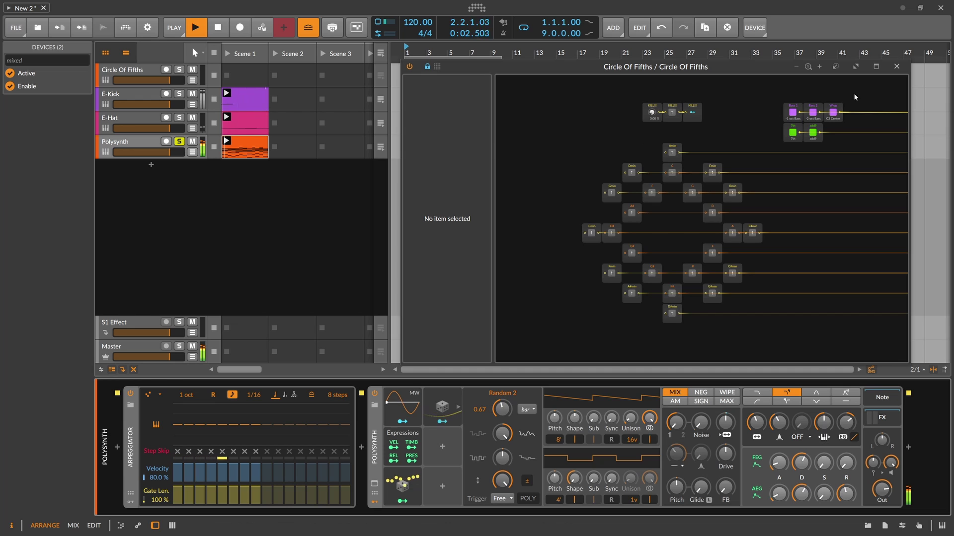
Step: Close the Circle Of Fifths patch window and show the whole recorded clip in the note editor, with the Polysynth track's solo turned off
left_click(896, 66)
double_click(255, 145)
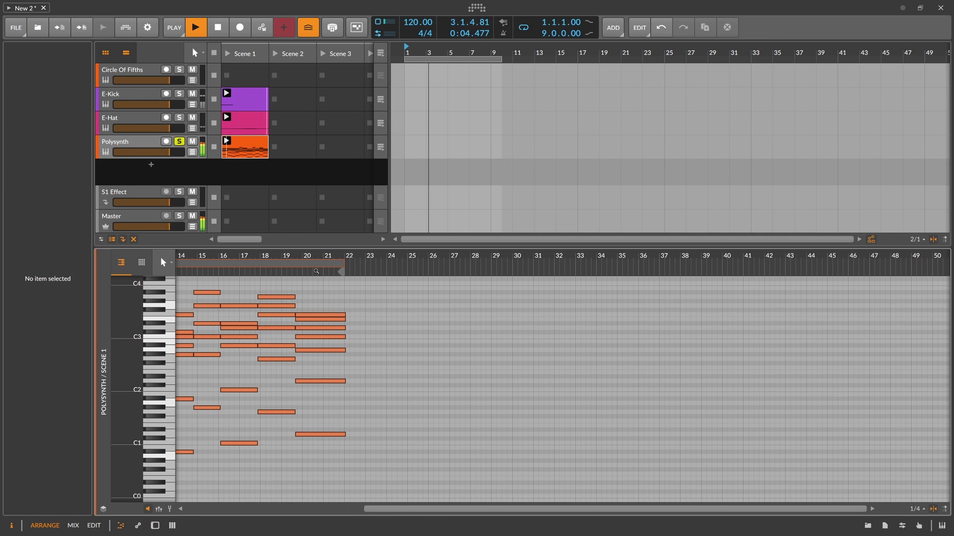
left_click_drag(316, 271, 551, 271)
left_click(183, 142)
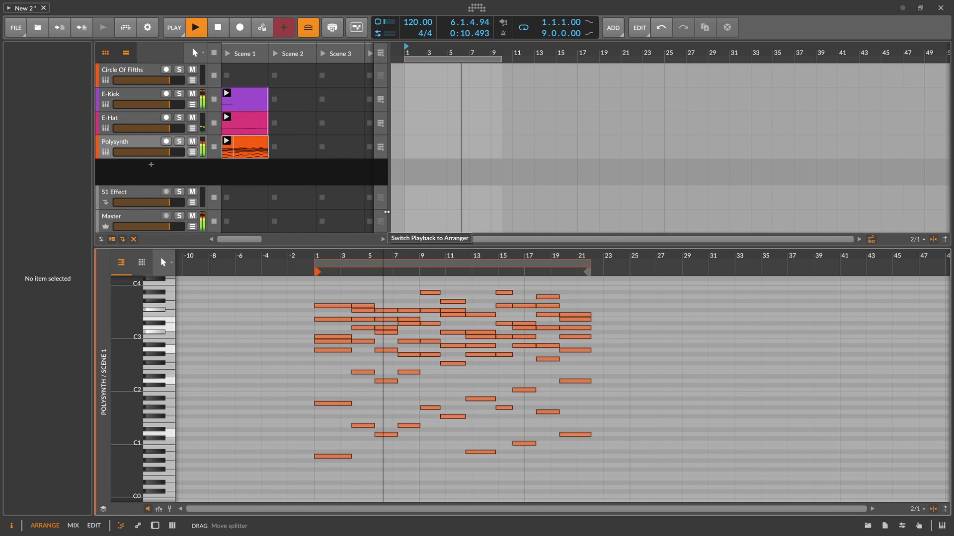
mouse_move(346, 261)
left_mouse_down()
mouse_move(346, 271)
mouse_move(360, 267)
left_mouse_up()
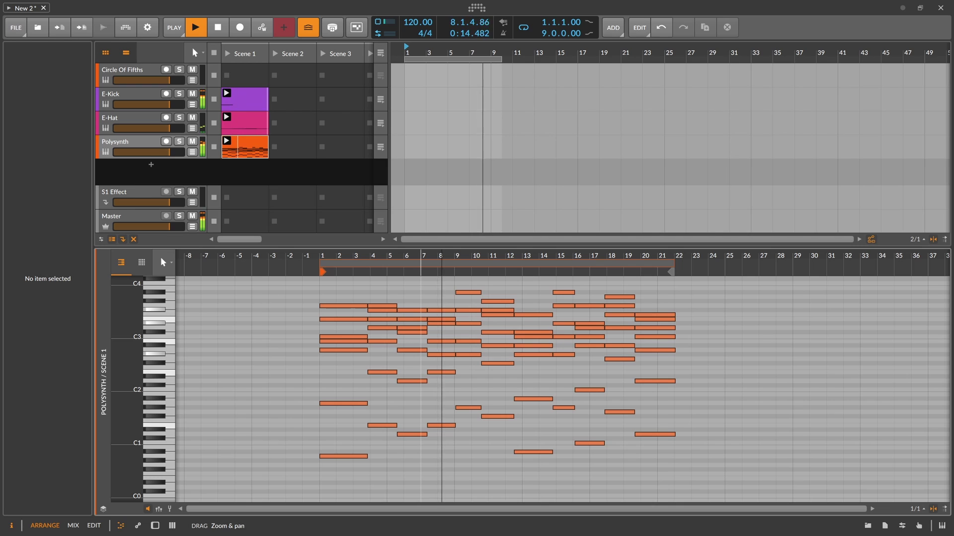
Step: Raise the Polysynth's filter envelope depth to about +36.48 st and increase its Drive
key("d")
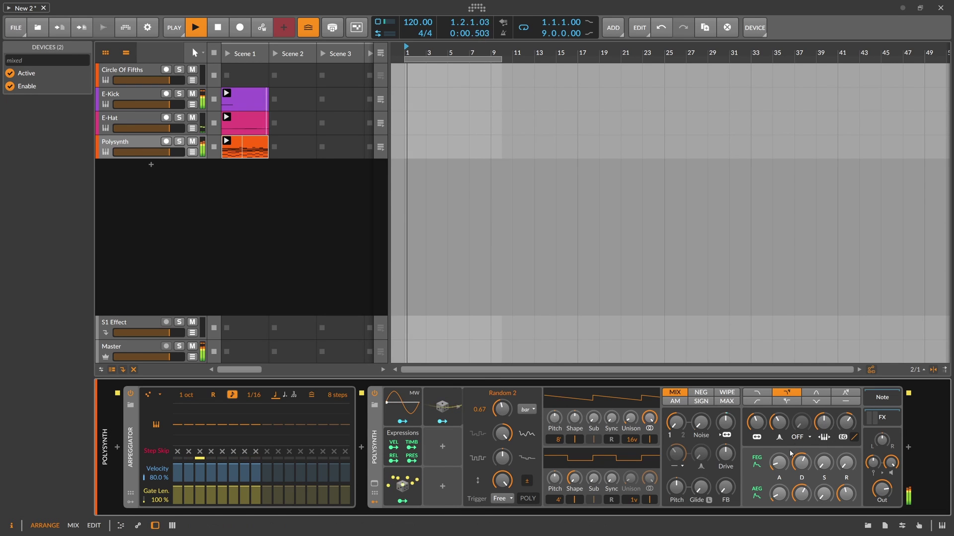
mouse_move(823, 422)
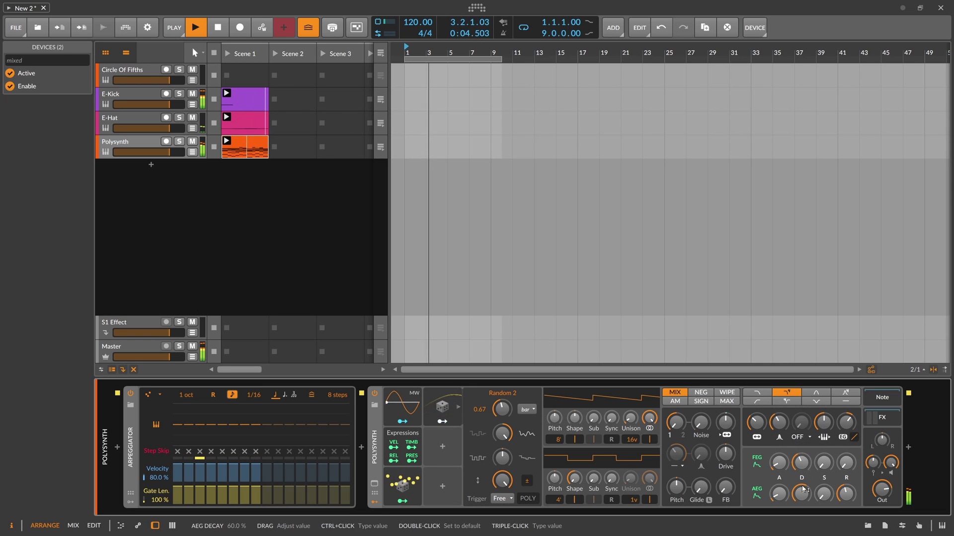
left_click_drag(823, 422, 823, 408)
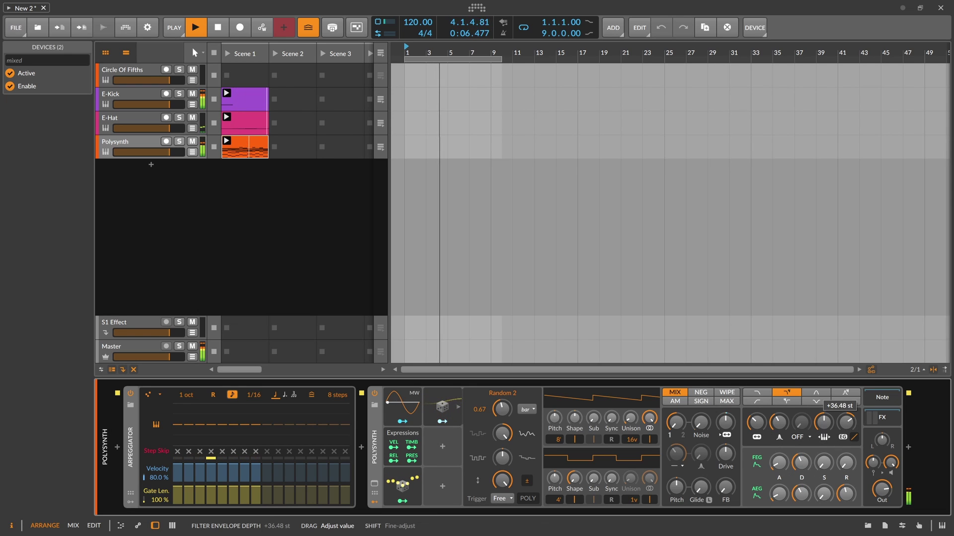
left_click_drag(725, 453, 725, 442)
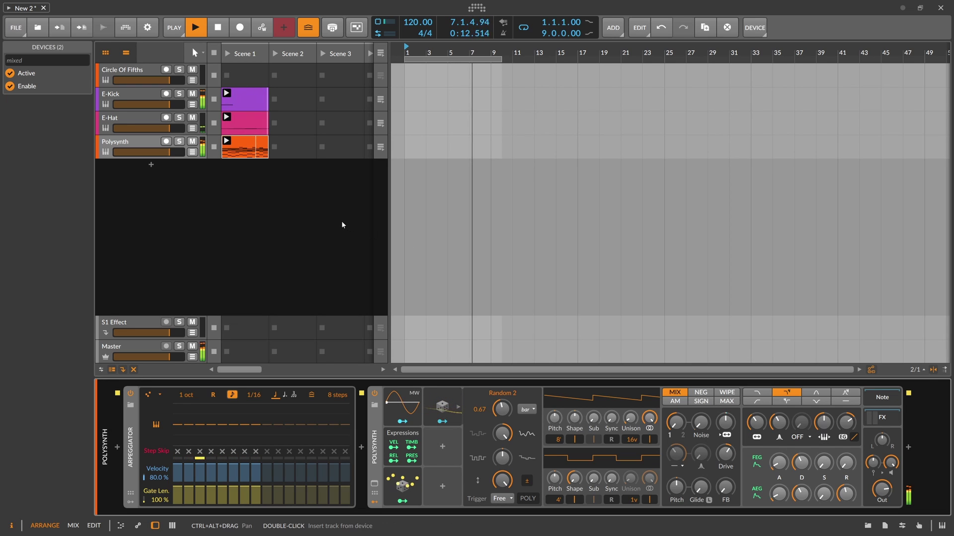
Step: Reopen the Polysynth clip in the note editor, review its chords during playback, and stop the transport
double_click(245, 151)
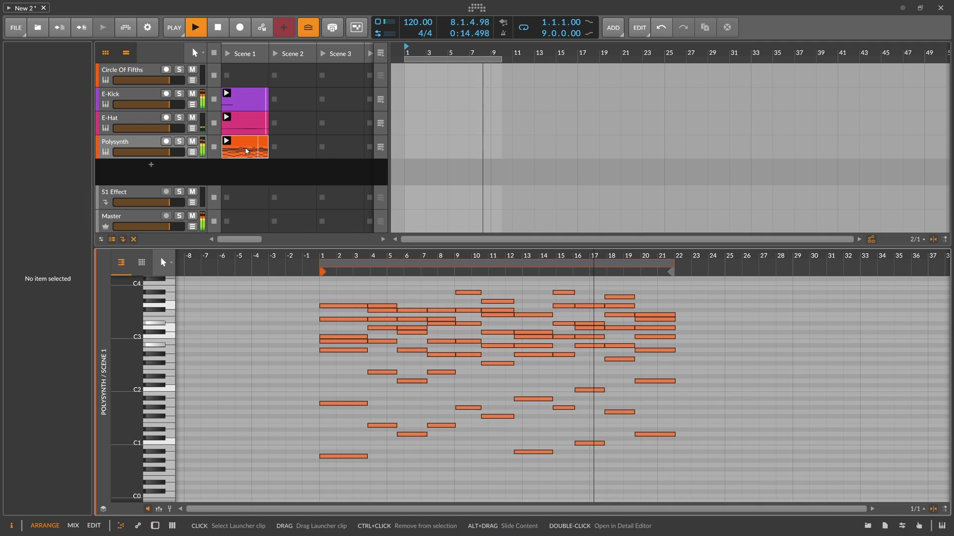
left_click_drag(404, 263, 391, 263)
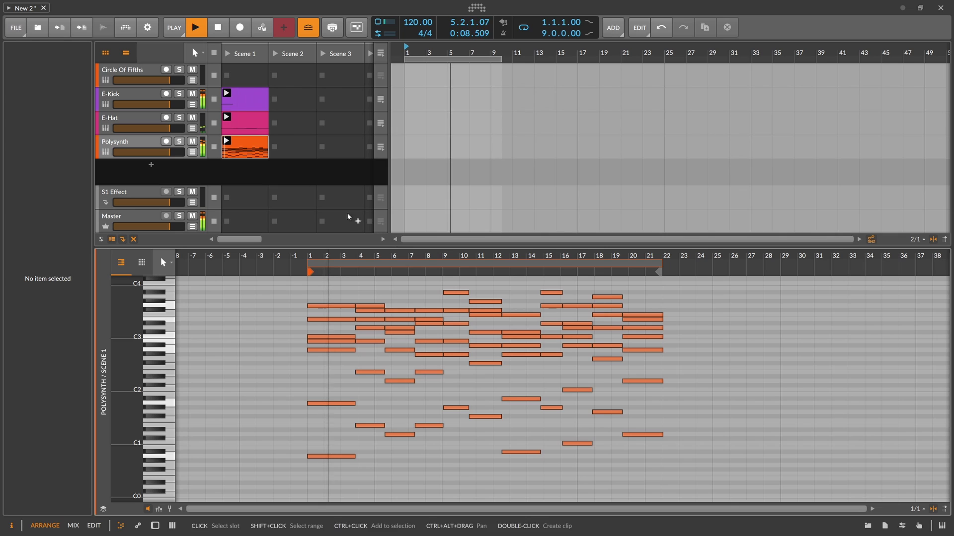
left_click(259, 175)
key("space")
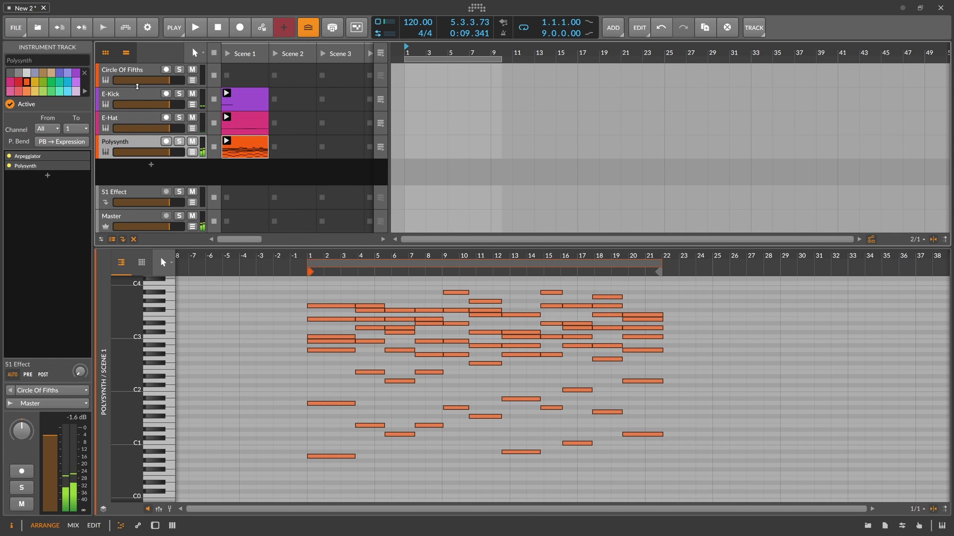
Step: Reopen the Note Grid patch from the Circle Of Fifths track and bring its chord circle into view
double_click(135, 75)
left_click(198, 408)
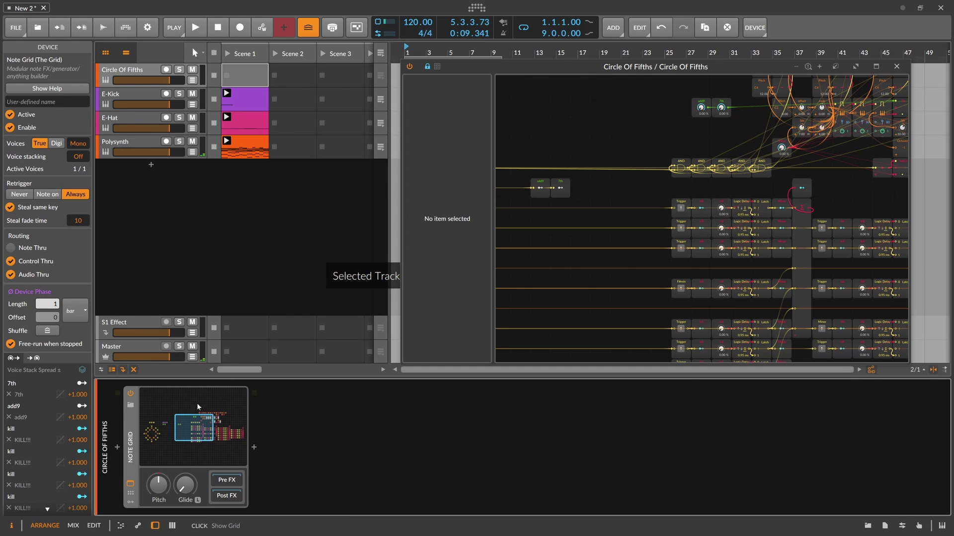
left_click(154, 432)
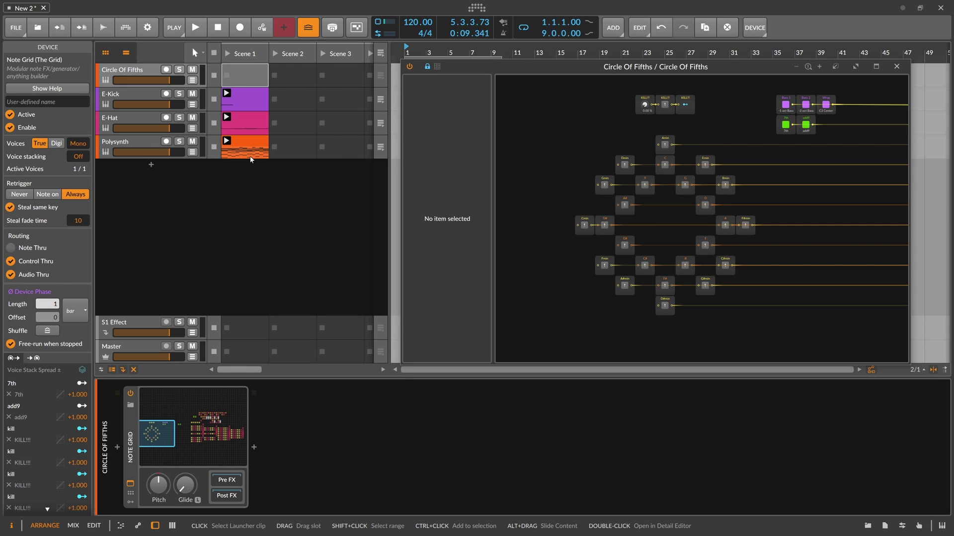
Step: Examine the chord circle, the KILL controls, and the bass, 7th and add9 buttons with their connections
scroll(586, 151, "right", 2)
scroll(587, 151, "up", 1)
scroll(587, 151, "right", 3)
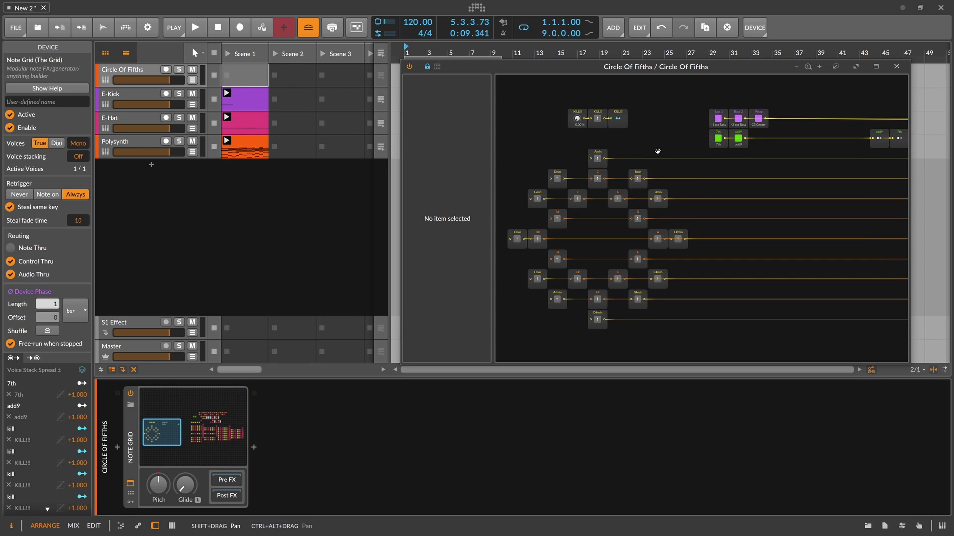
left_click_drag(663, 154, 720, 146)
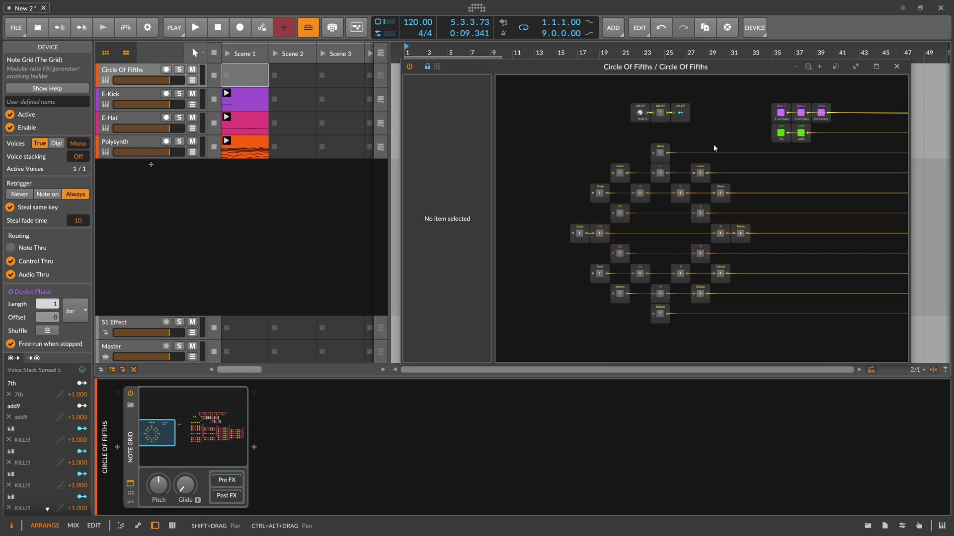
left_click_drag(714, 144, 654, 168)
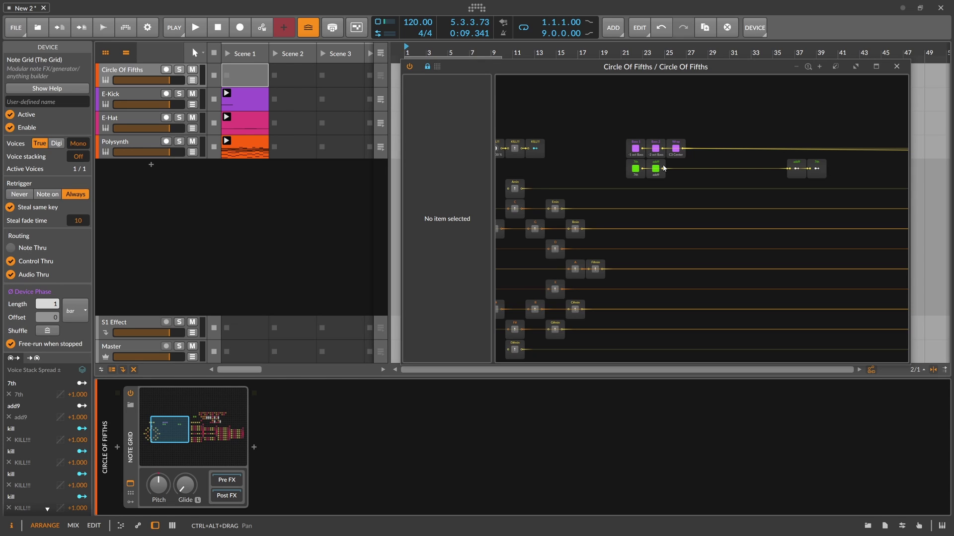
scroll(609, 168, "left", 3)
scroll(609, 168, "down", 1)
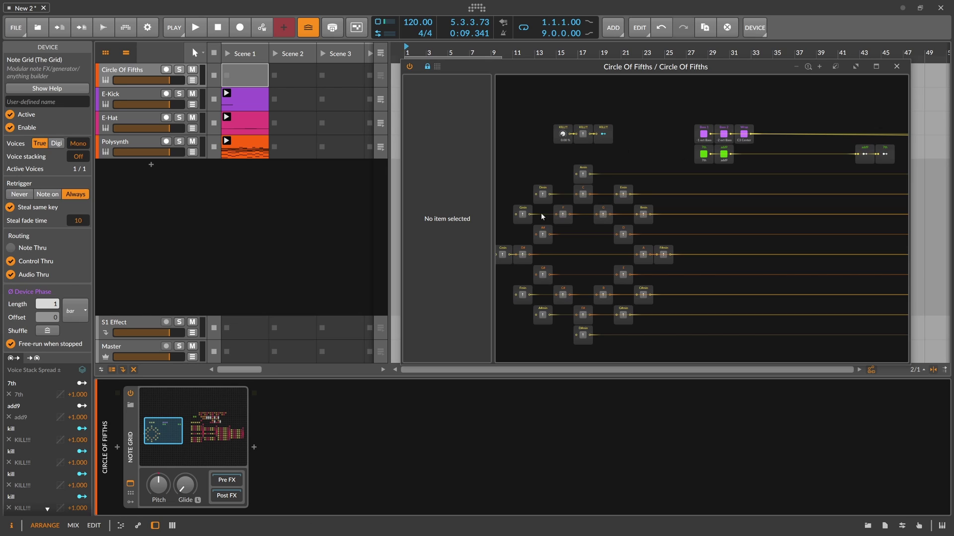
left_click_drag(573, 237, 623, 223)
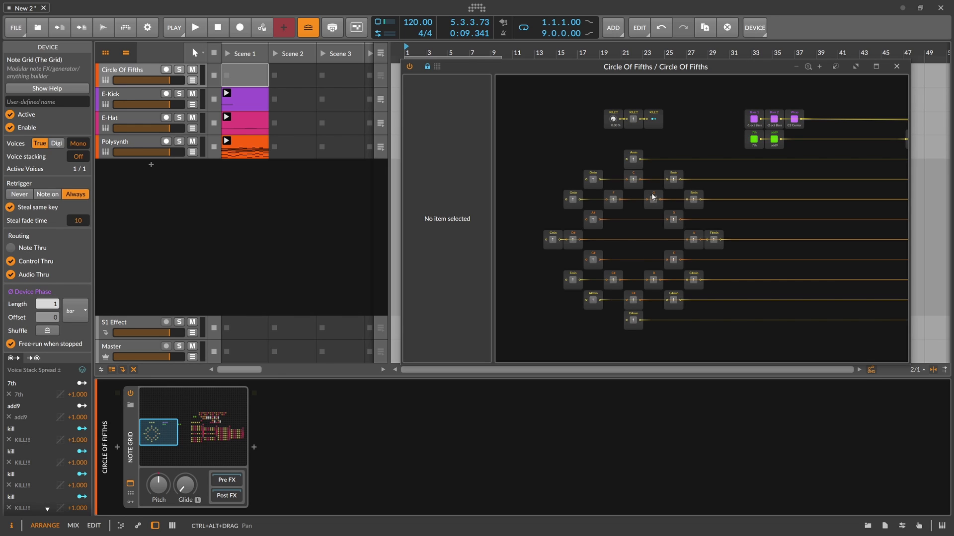
Step: Open the Polysynth clip beside the patch, select the B2 note in its first chord, and compare it with the chord circle
double_click(267, 158)
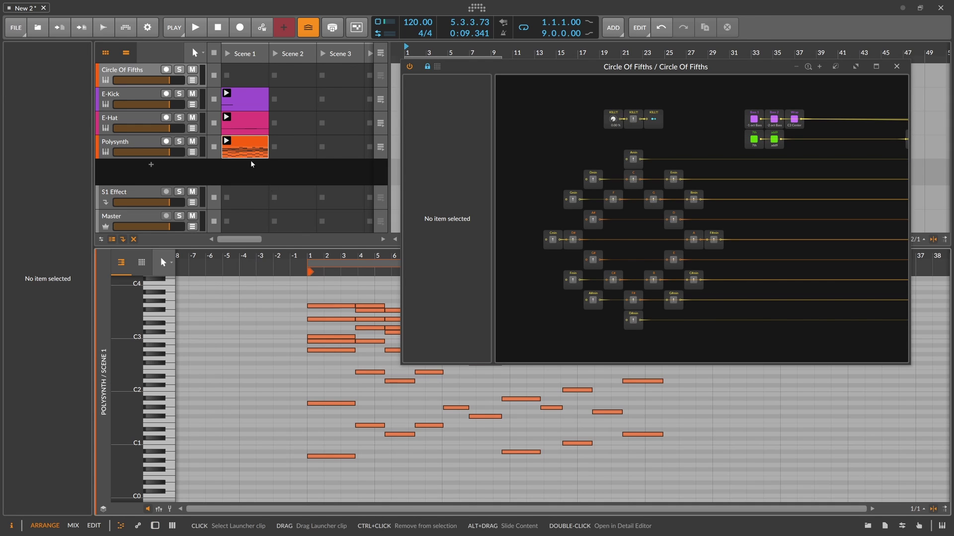
left_click(328, 348)
left_click(332, 341)
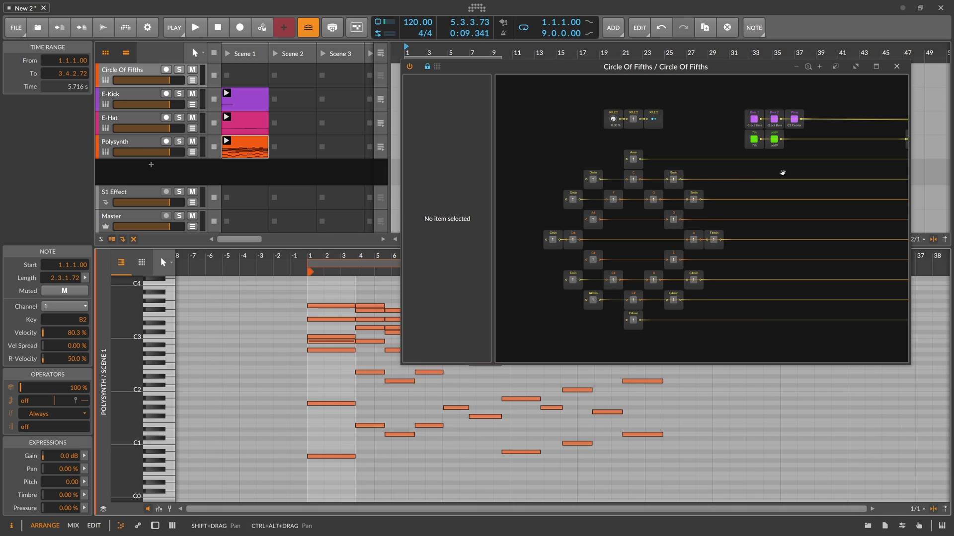
left_click_drag(781, 170, 747, 162)
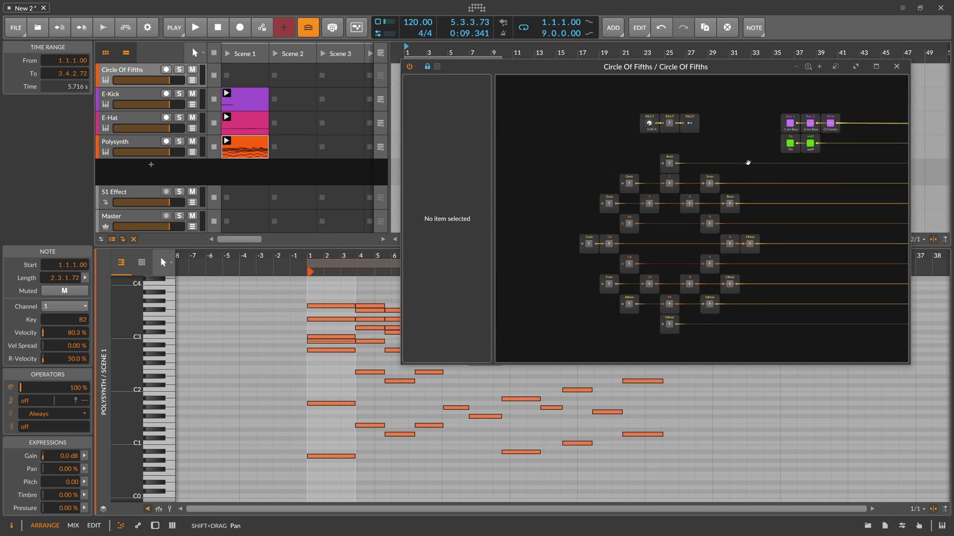